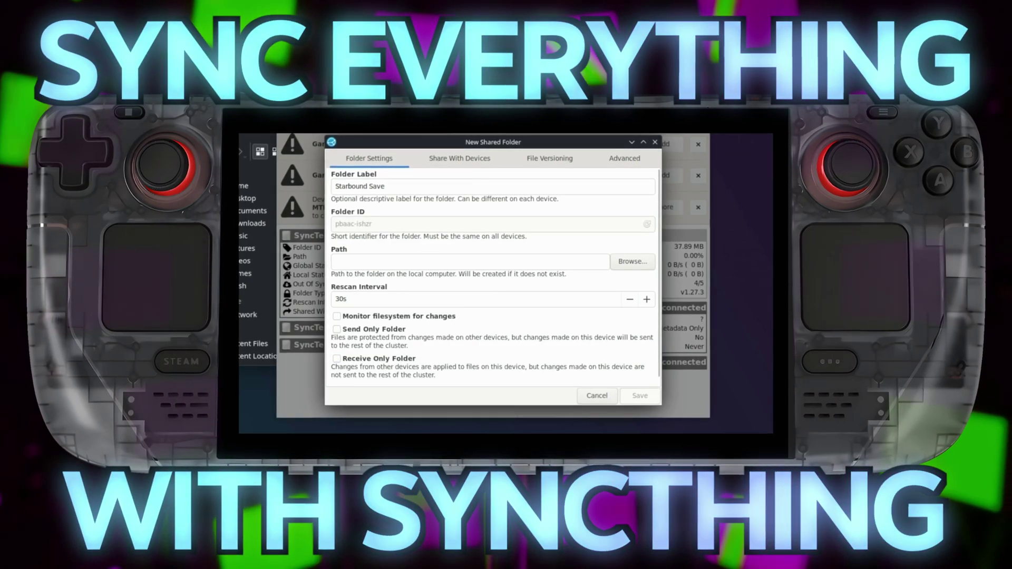
Set the Starbound Save folder's path to /home/deck/.local/share/Steam/steamapps/common/Starbound/storage/.
left_click(470, 261)
type("/home/deck/.local/share/Steam/steamapps/common/Starbound/storage/")
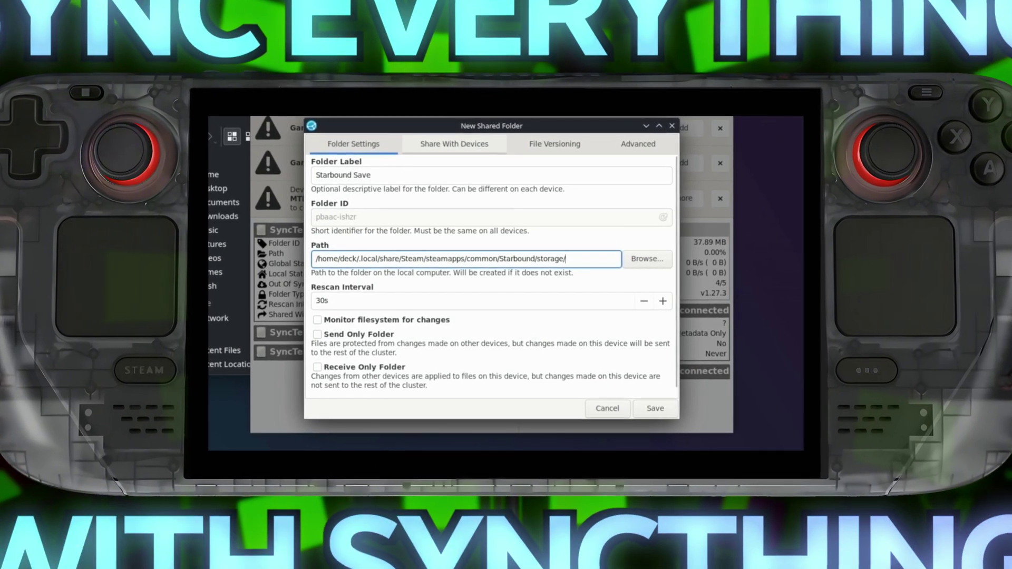
Share the folder with the Gaming Desktop and set its file versioning to Simple, keeping 10 versions.
left_click(456, 149)
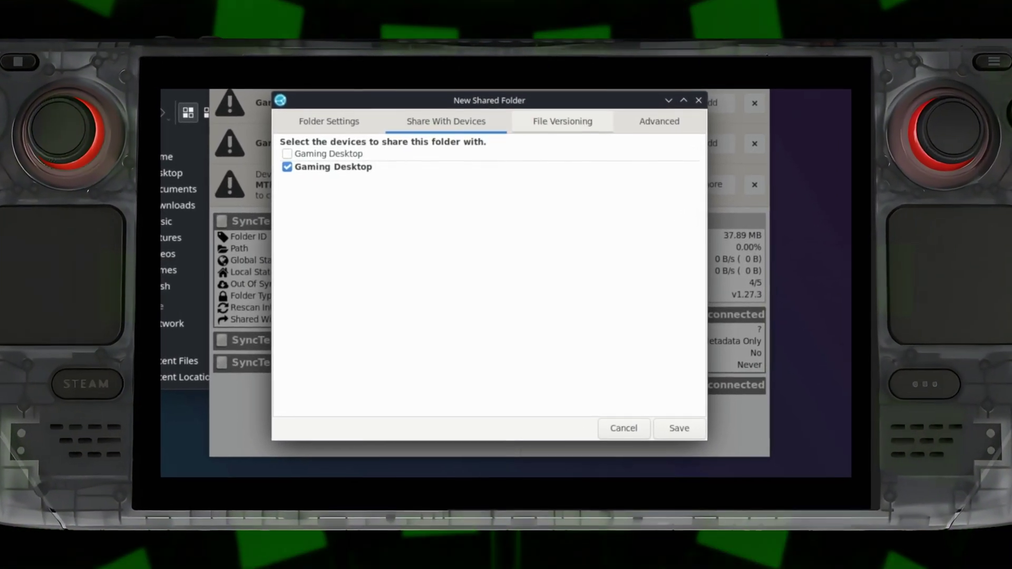
key("ctrl+Tab")
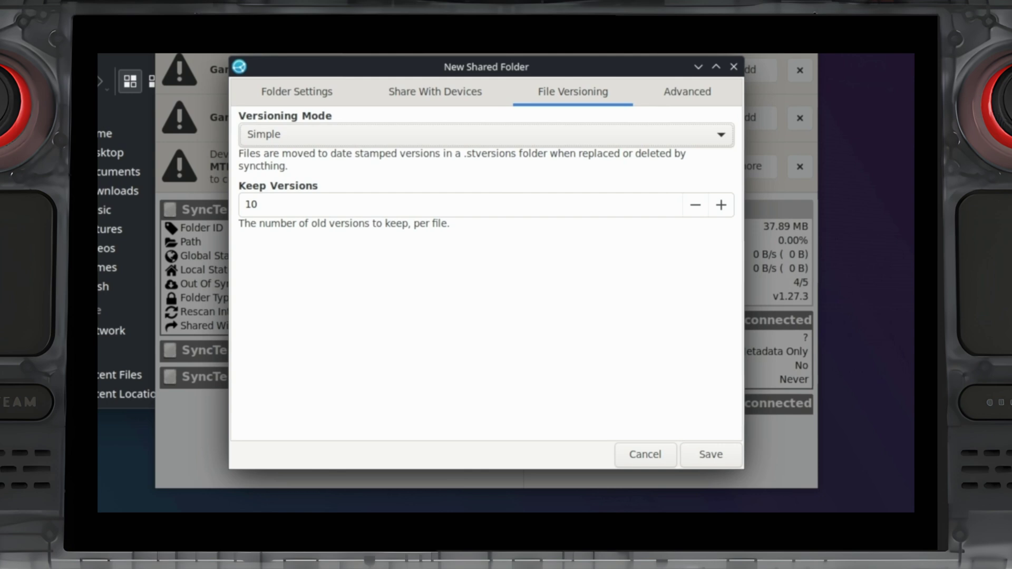
key("ctrl+Tab")
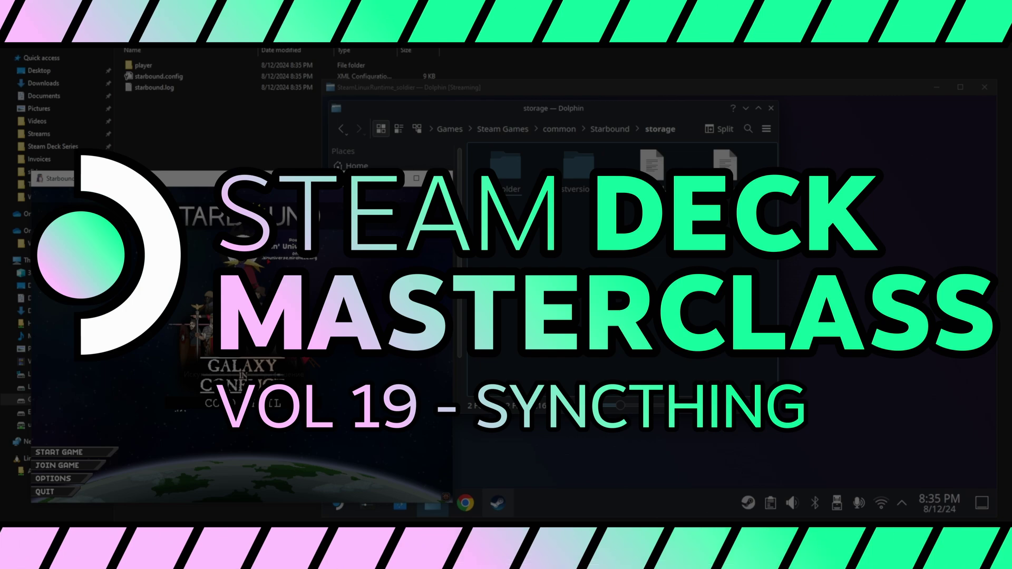
Start a Starbound game and begin creating a new character, choosing its species.
left_click(59, 452)
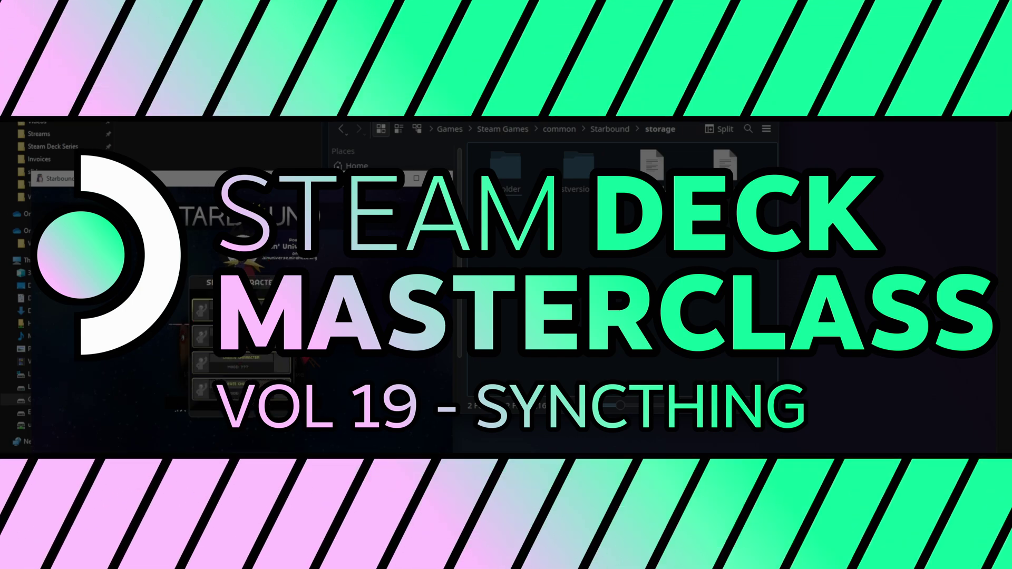
left_click(240, 311)
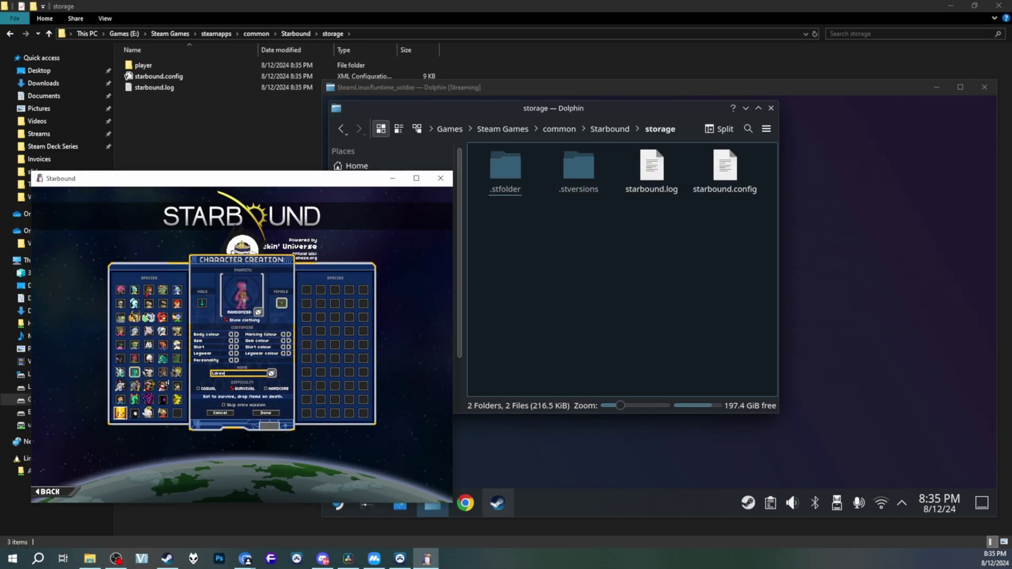
left_click(121, 304)
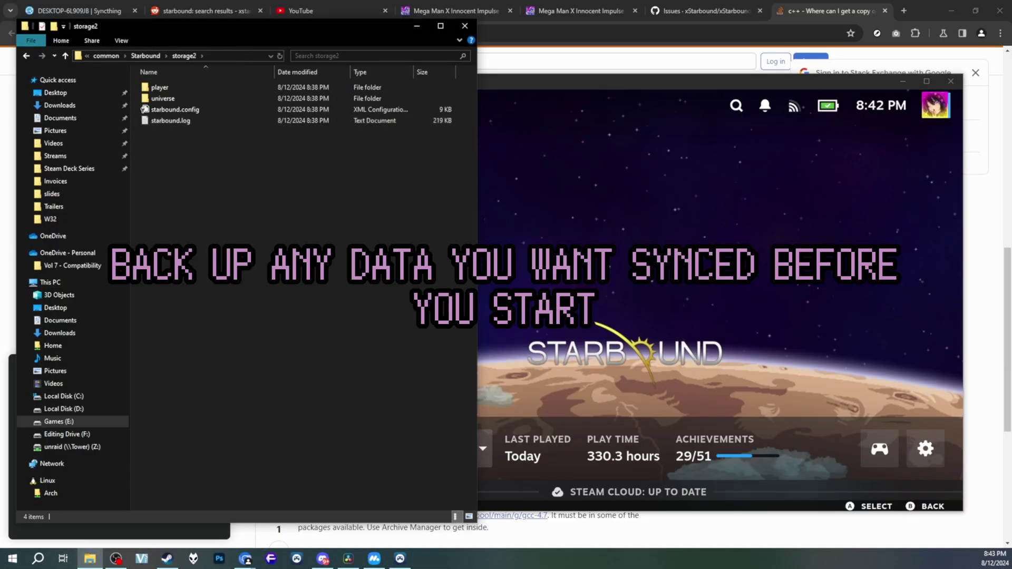
Move all files and folders from Starbound's storage2 folder into its storage folder.
key("ctrl+a")
key("ctrl+x")
left_click(146, 56)
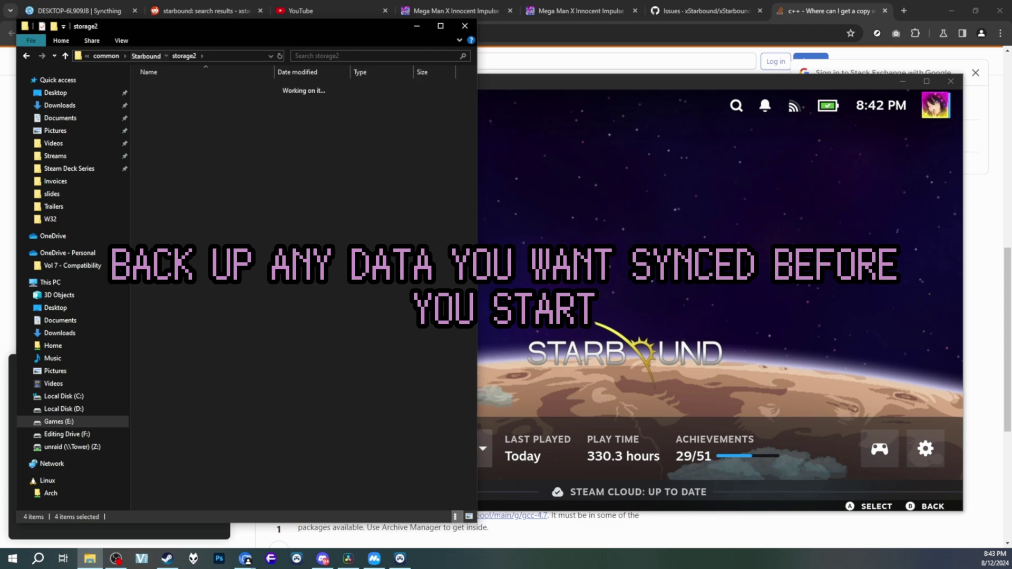
double_click(161, 120)
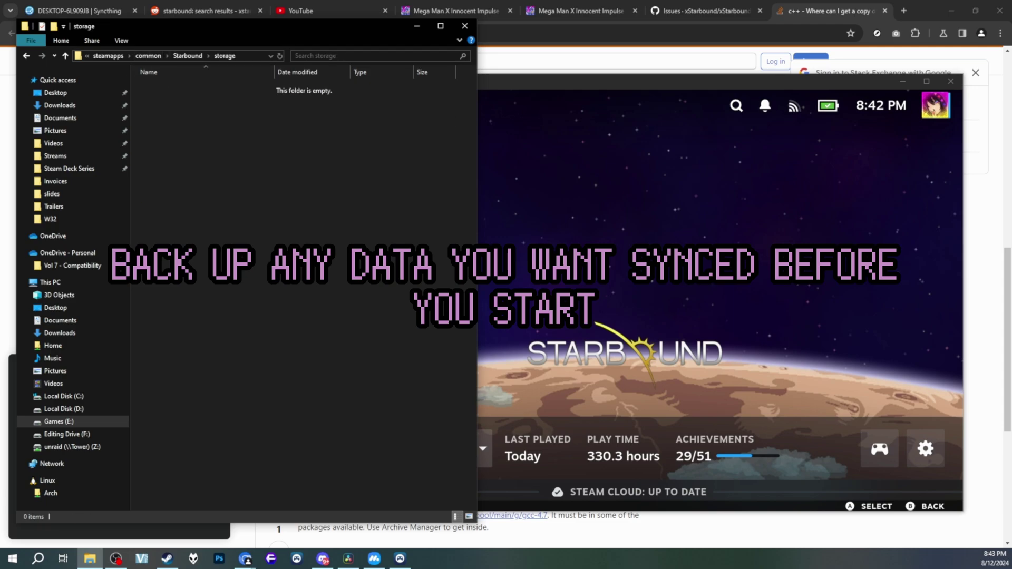
key("ctrl+v")
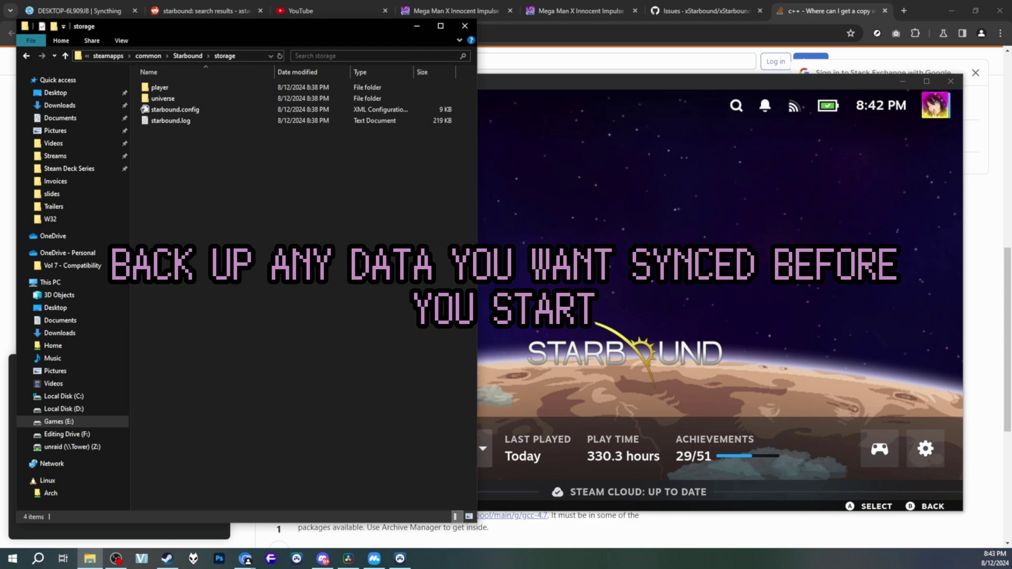
key("alt+Tab")
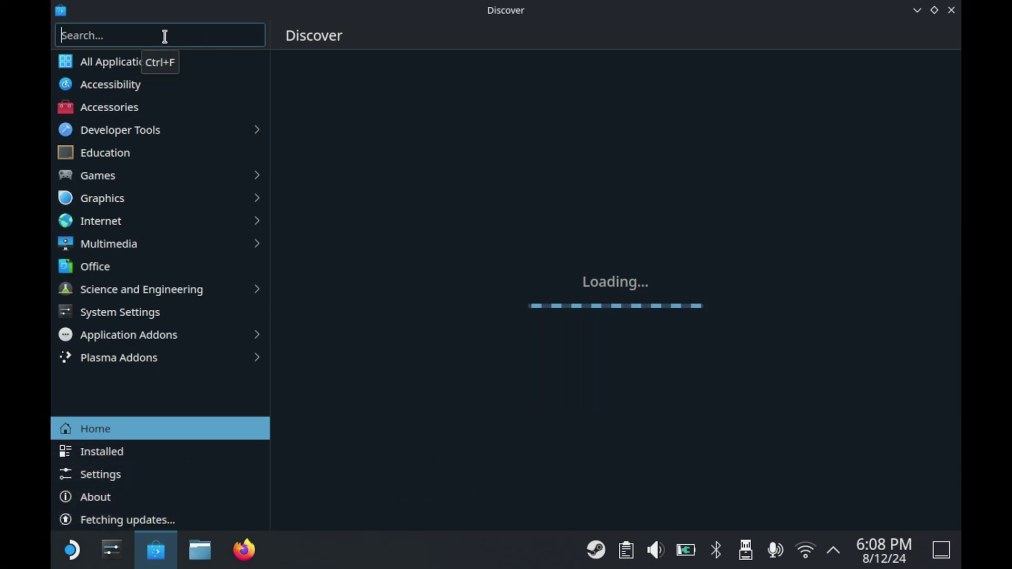
Search for Syncthing, launch Syncthing GTK and set its WebUI to listen on all interfaces.
type("syncthing")
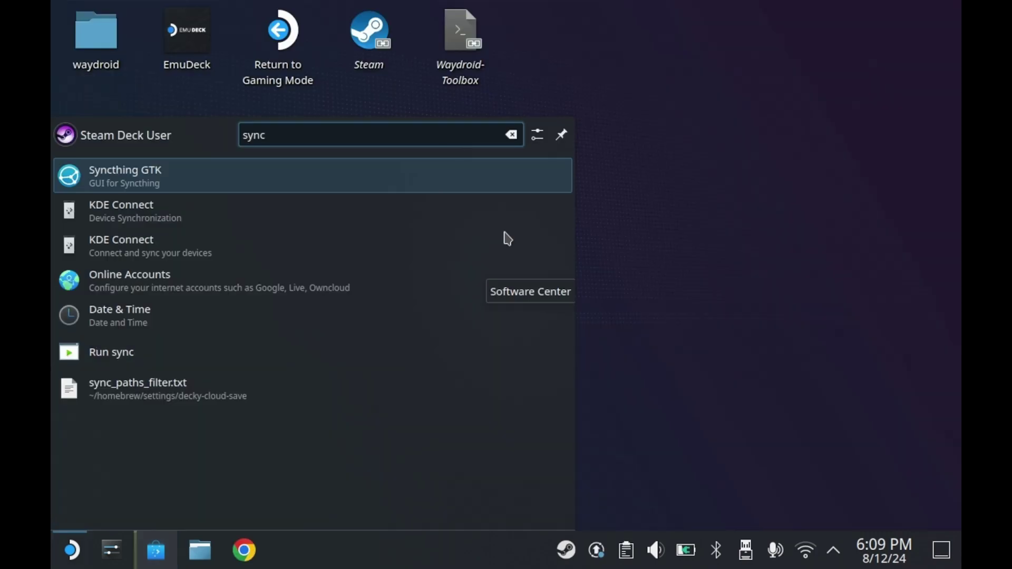
key("Return")
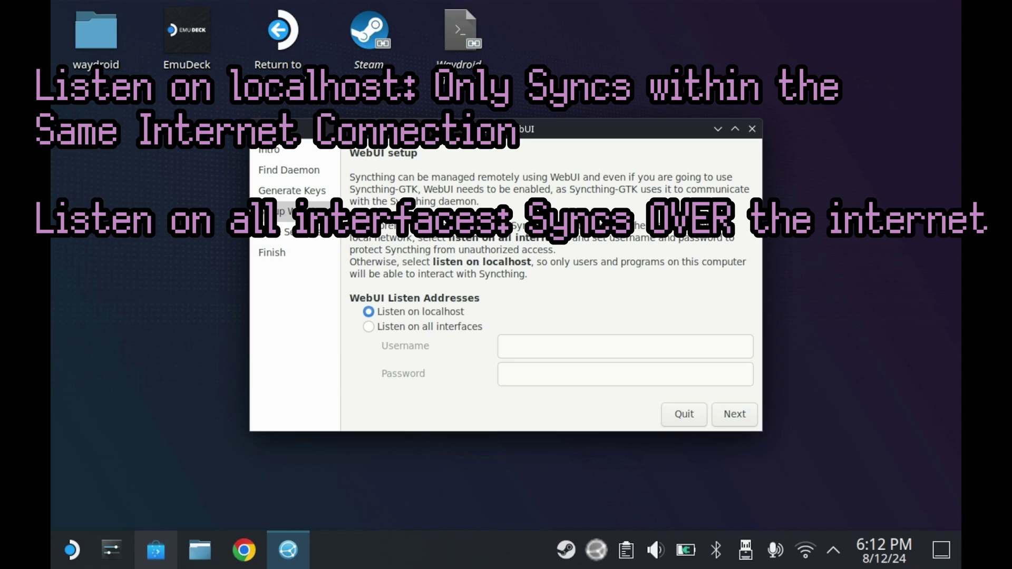
left_click(376, 327)
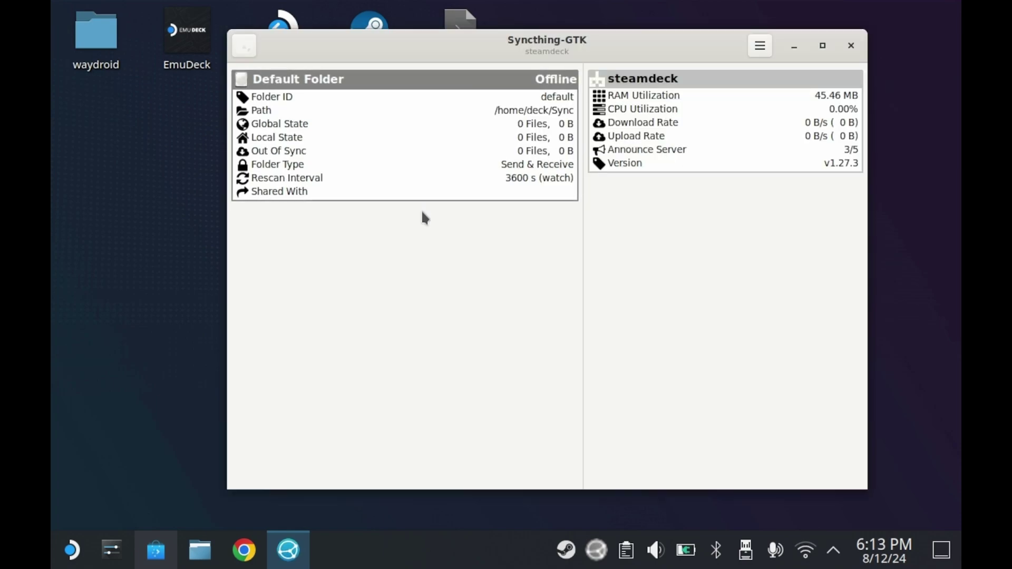
left_click(484, 83)
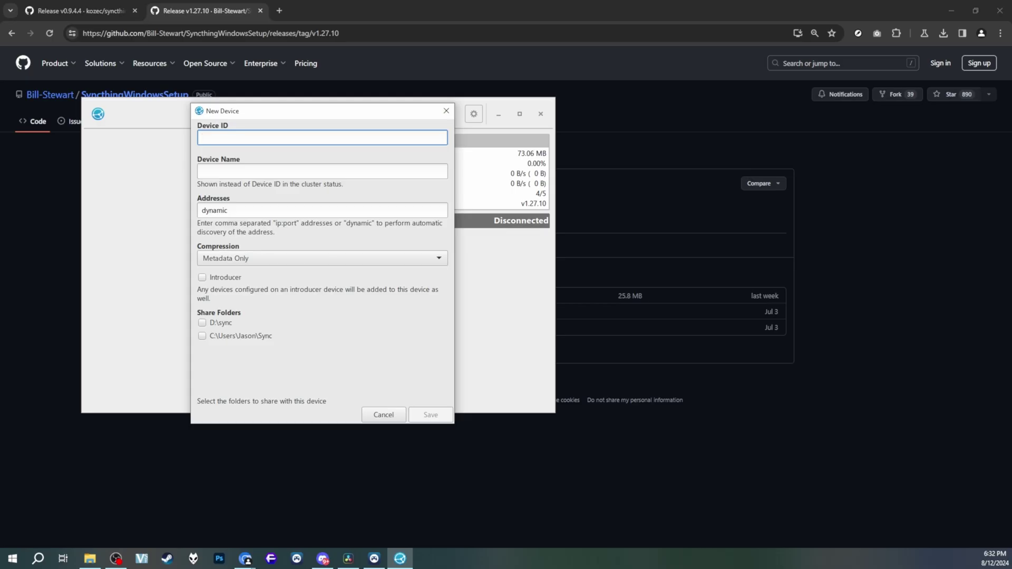
Cancel the new device entry and expand the Steam Deck device's details.
left_click(384, 414)
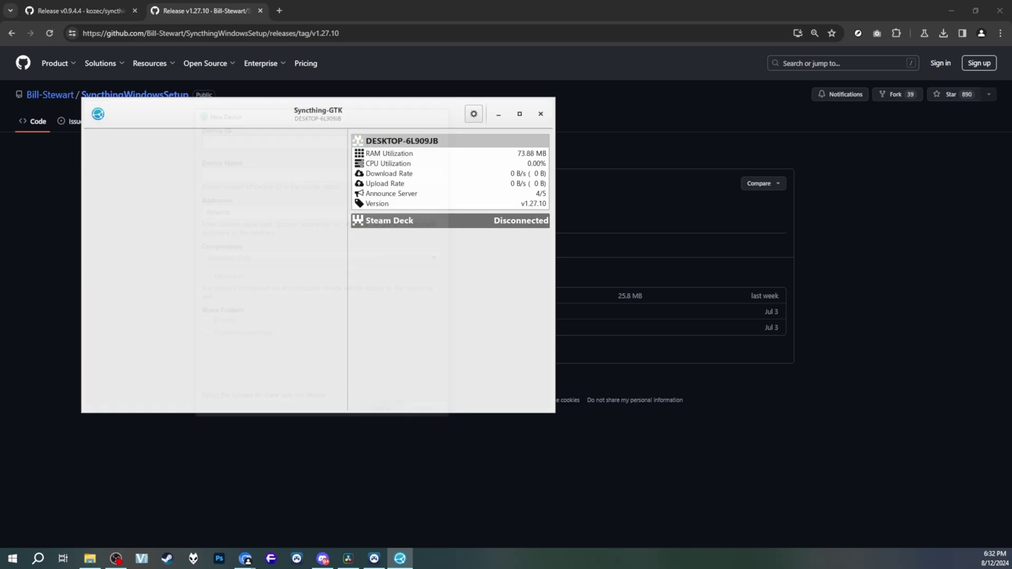
left_click(474, 114)
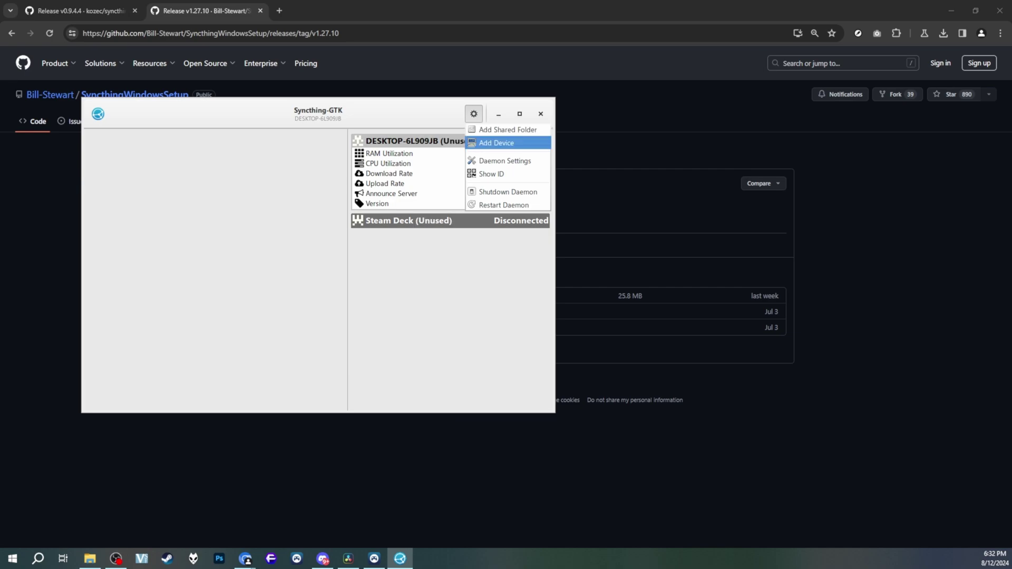
left_click(451, 221)
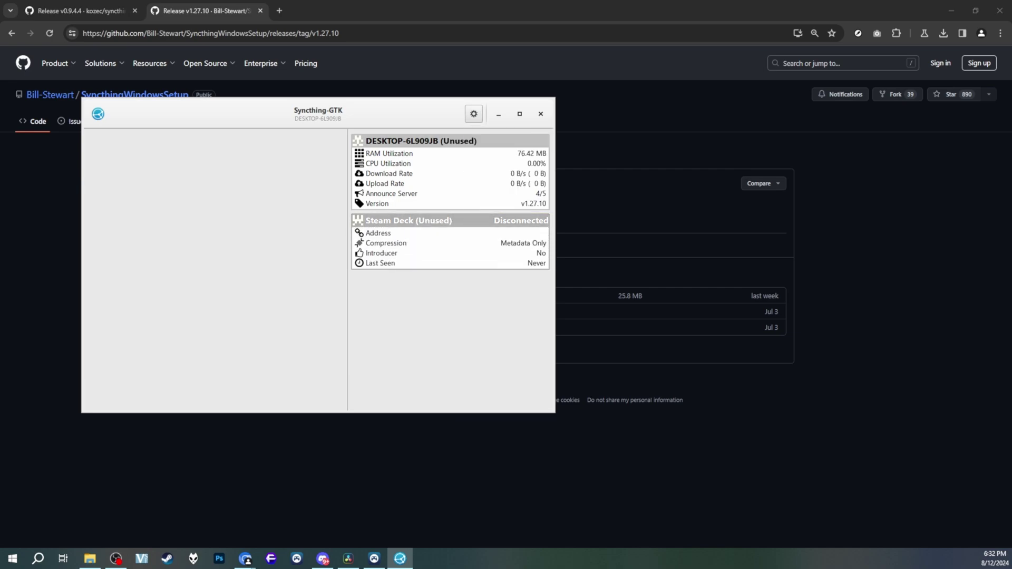
left_click(474, 114)
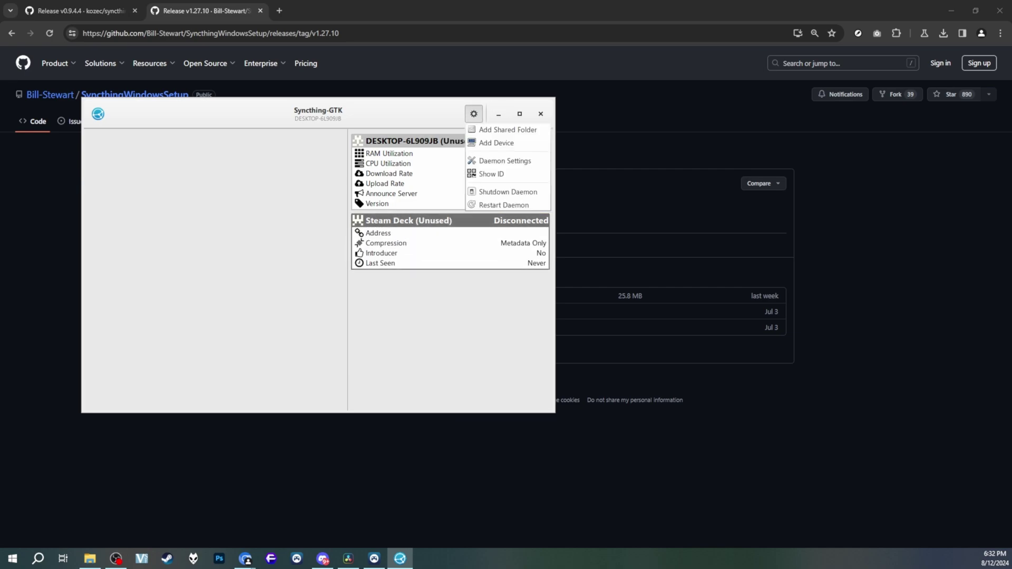
left_click(507, 129)
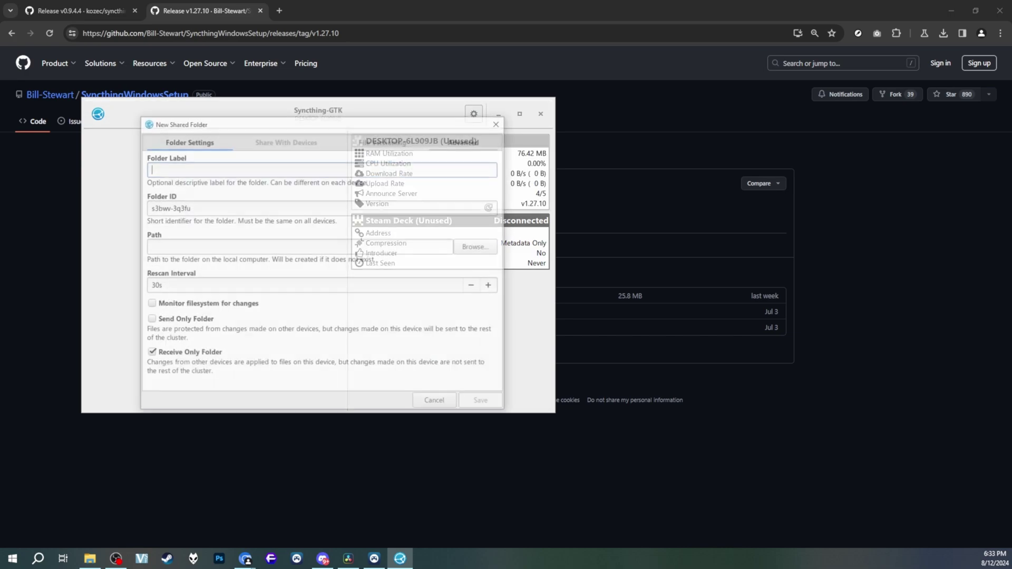
left_click(436, 400)
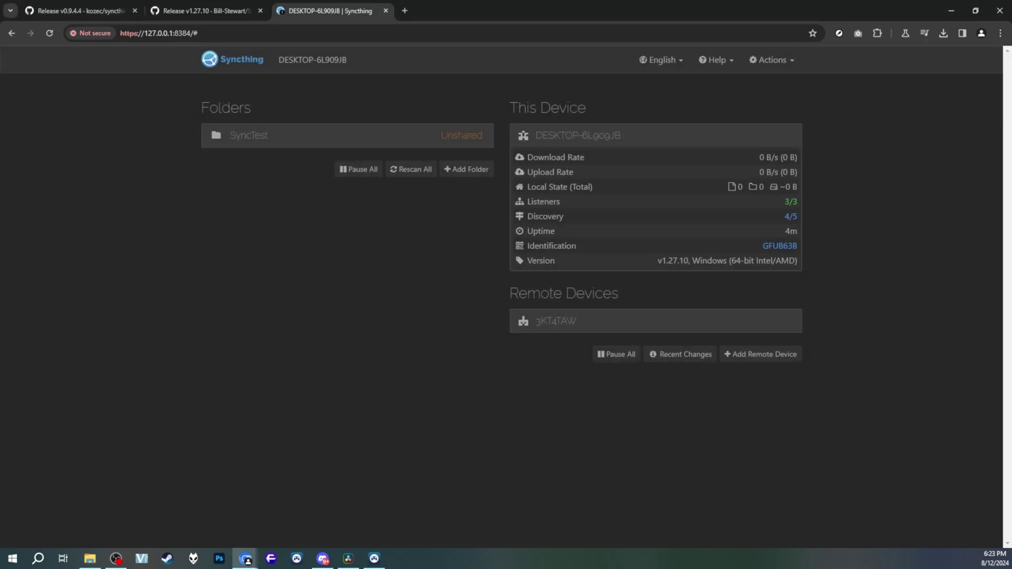
Edit the SyncTest folder to share it with the remote device 3KT4TAW, and save the change.
right_click(447, 134)
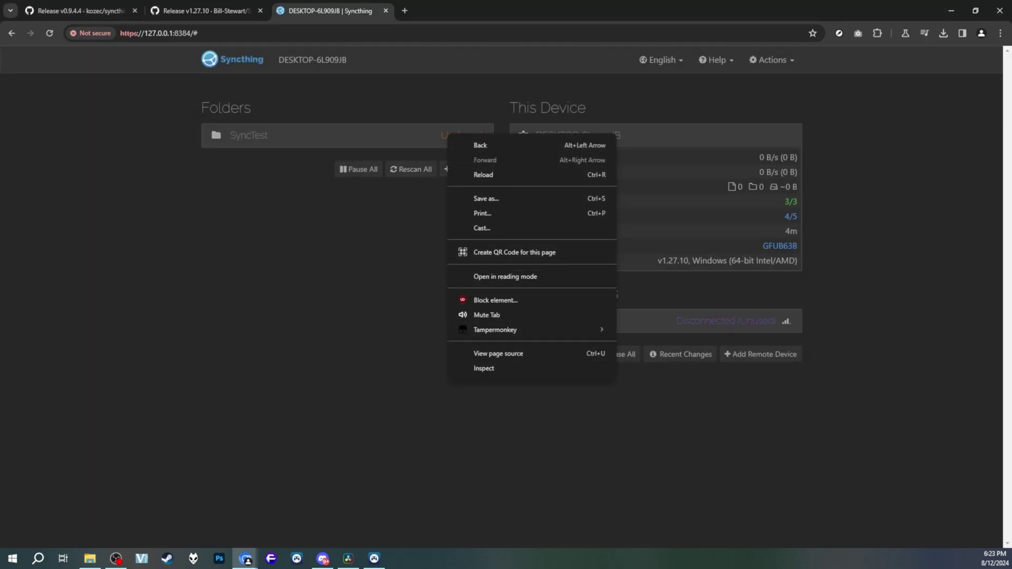
left_click(444, 135)
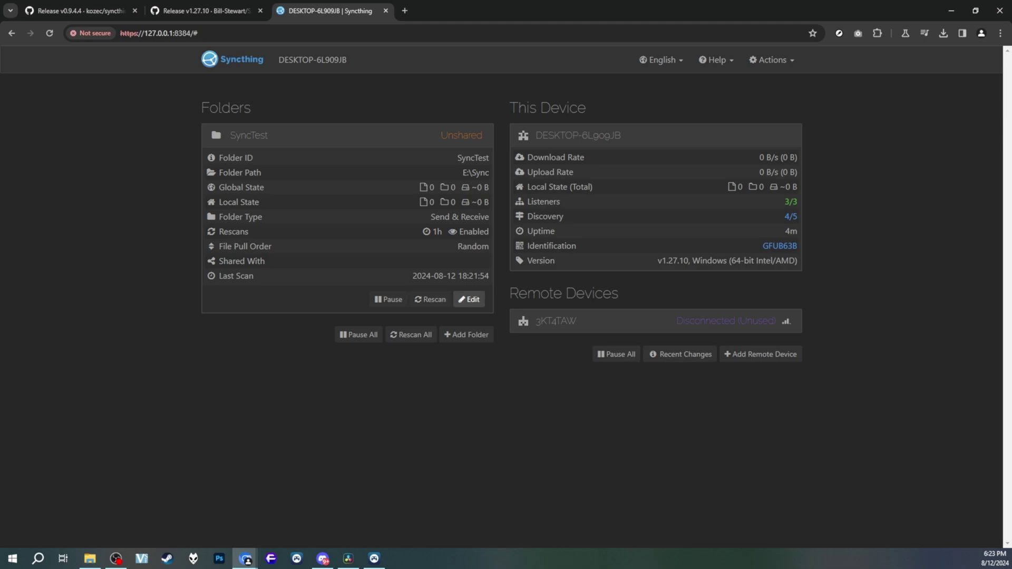
left_click(469, 299)
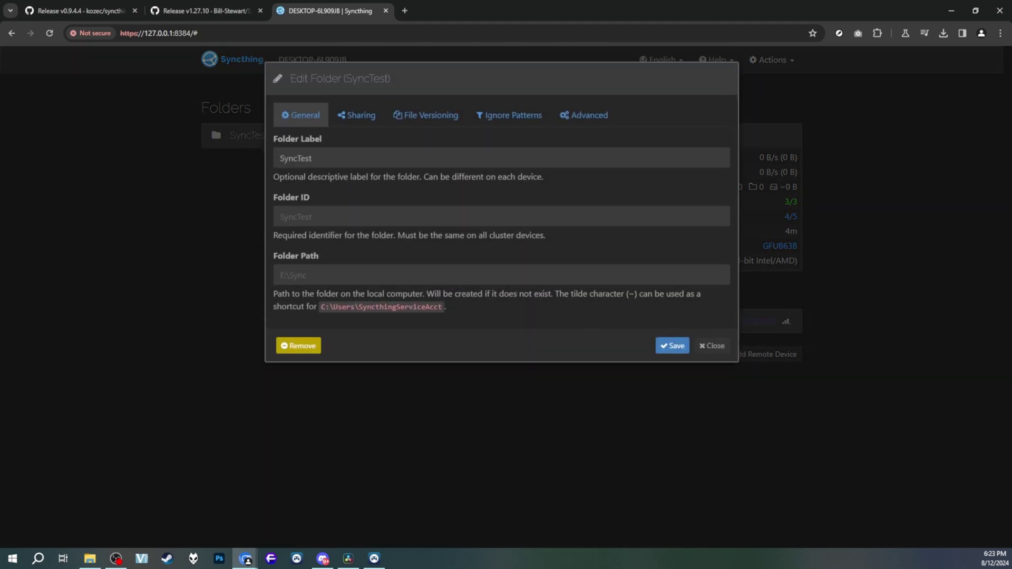
left_click(357, 115)
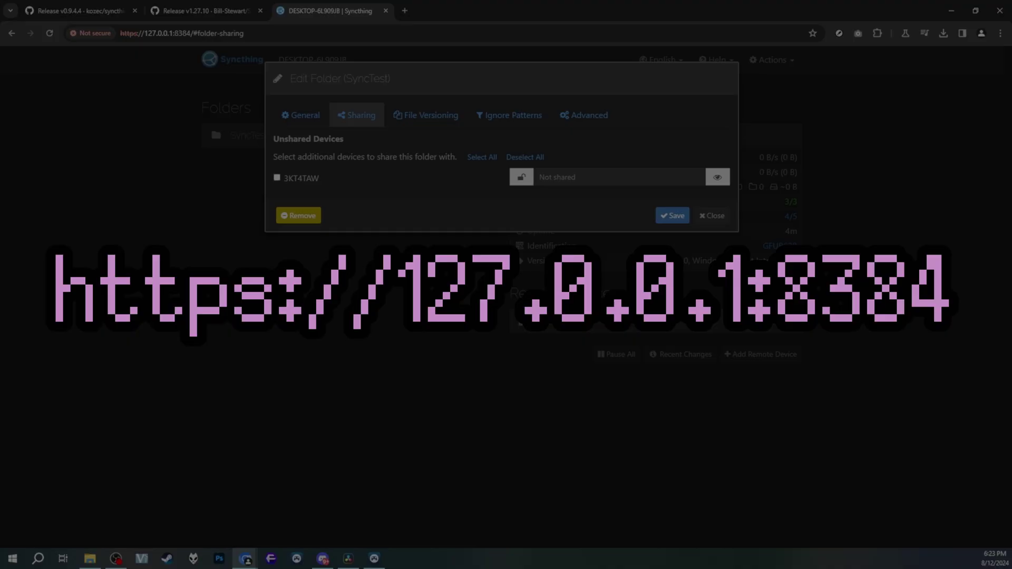
left_click(276, 177)
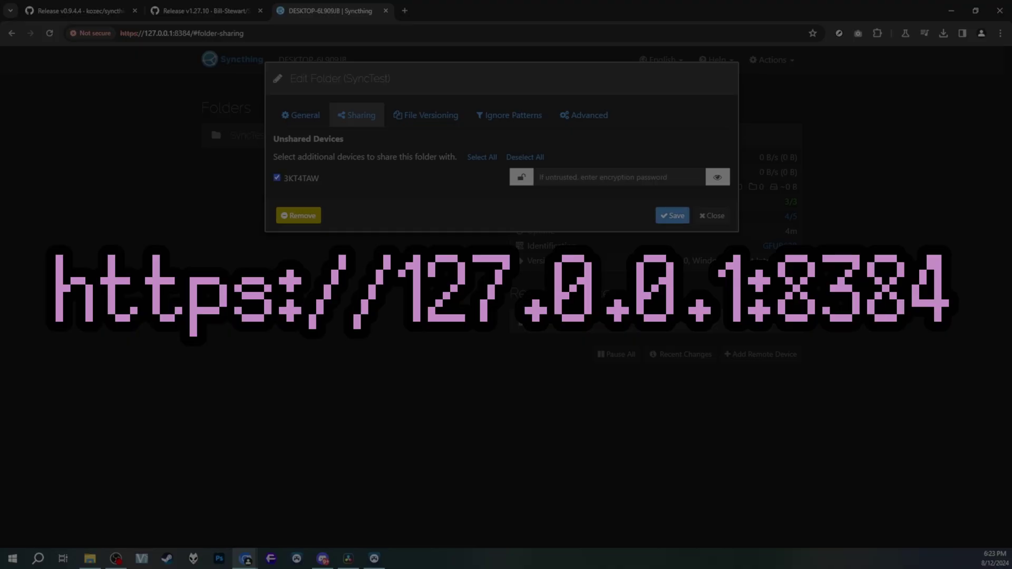
left_click(672, 216)
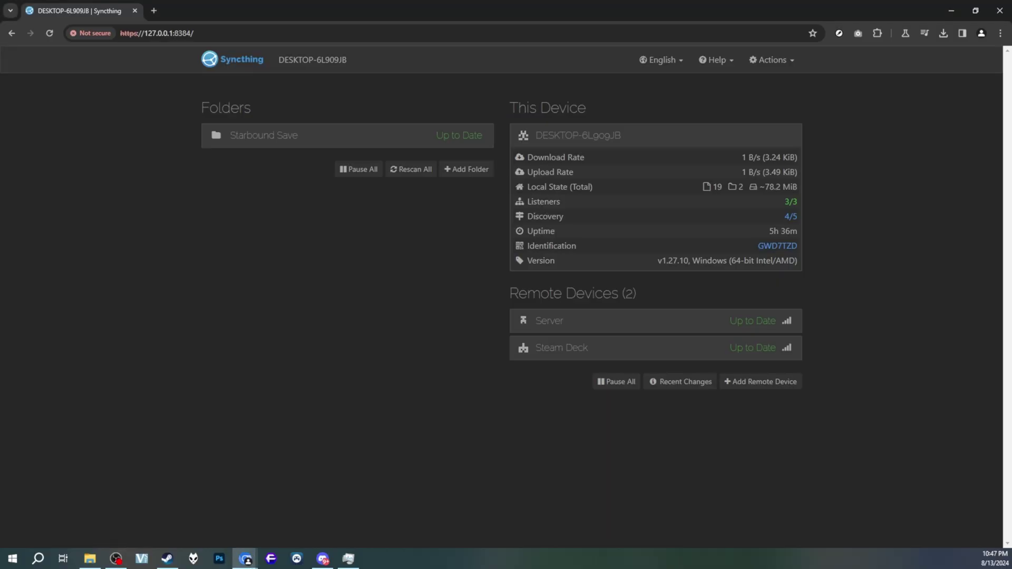
Show this computer's Syncthing device ID.
left_click(772, 60)
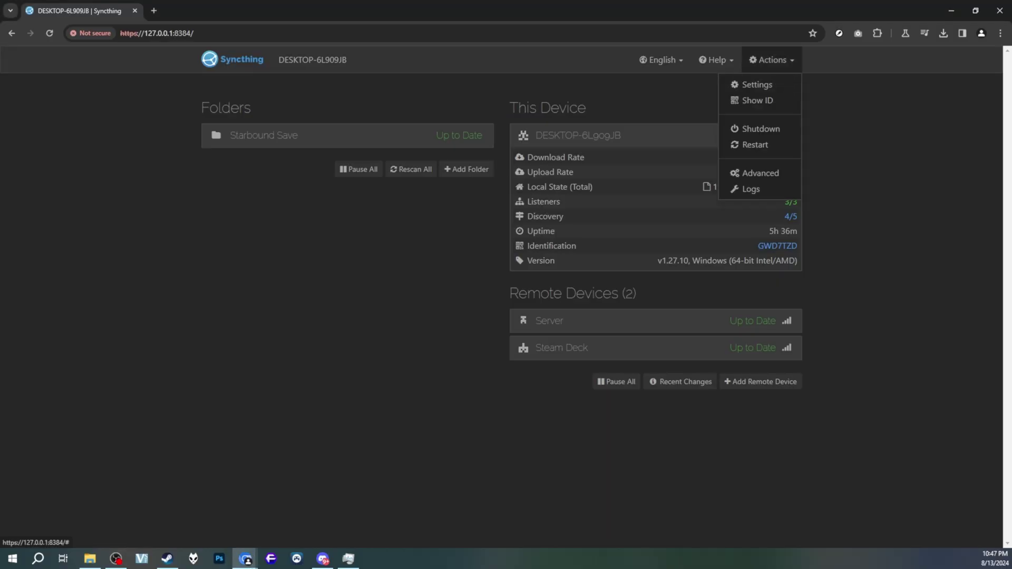
left_click(758, 100)
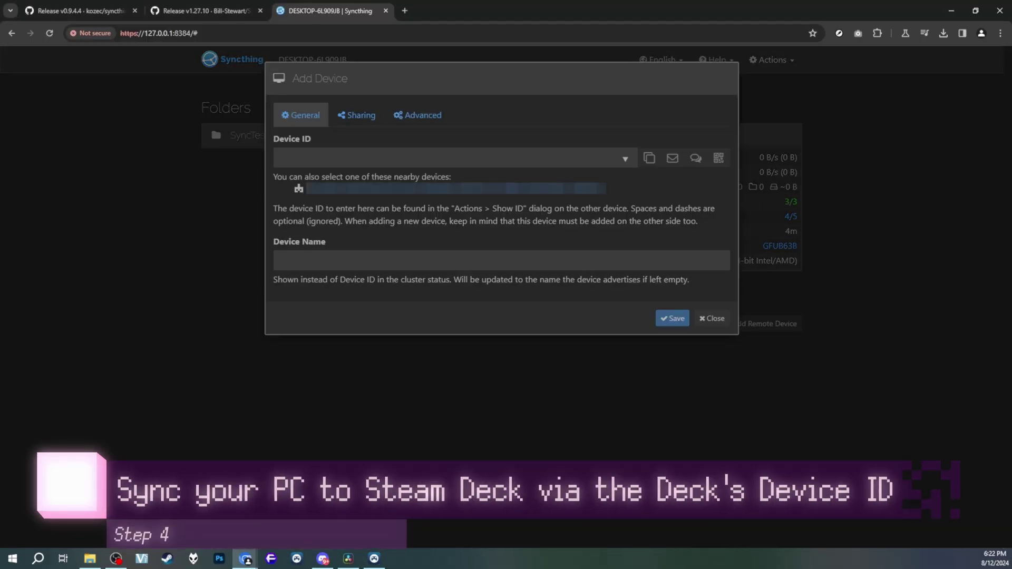
Activate the Device ID entry for the new remote device without choosing a suggestion.
left_click(455, 158)
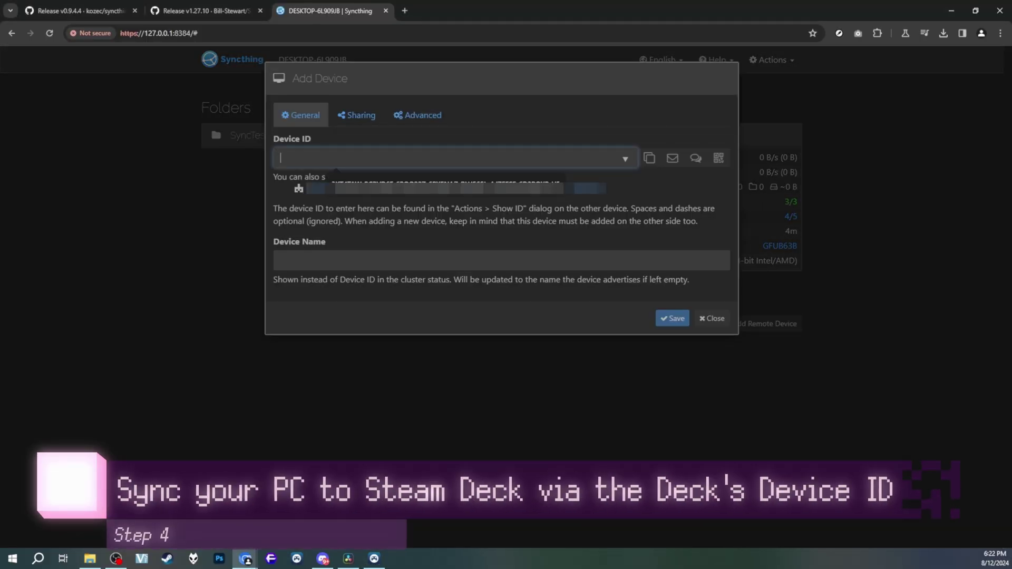
left_click(527, 139)
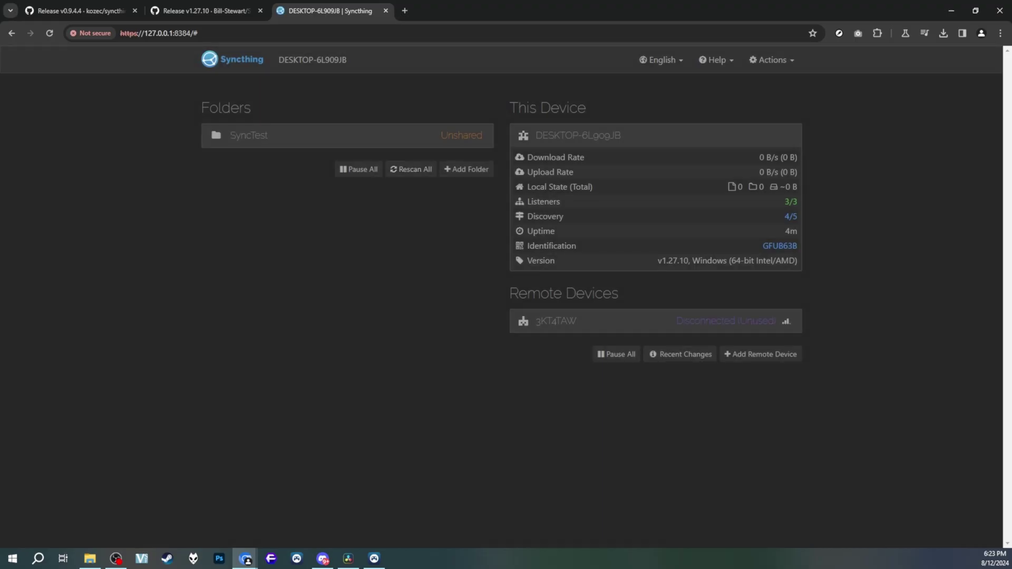
right_click(450, 135)
key("Escape")
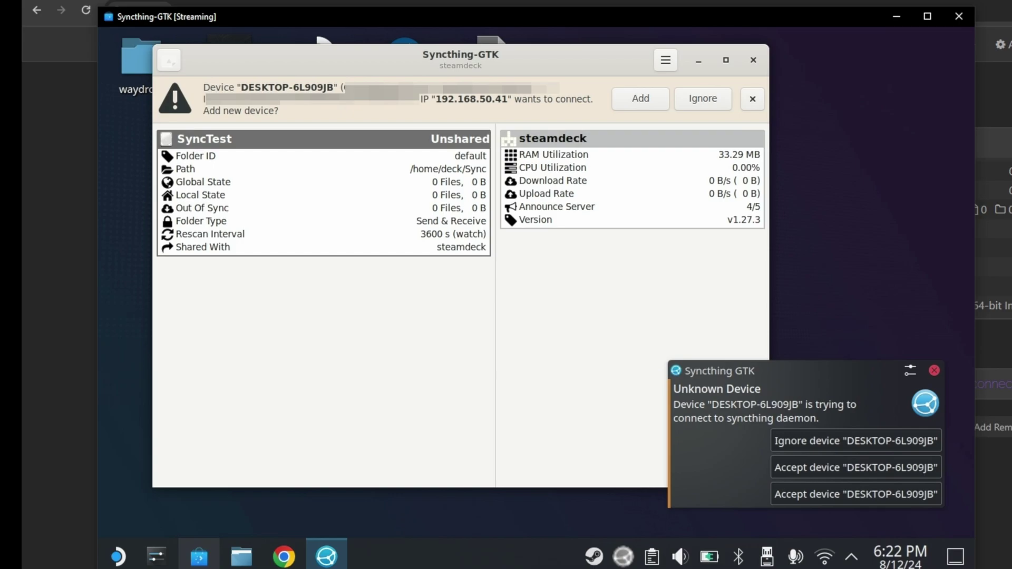
Accept the connection request from DESKTOP-6L909JB by adding it as a new device on the Steam Deck.
left_click(641, 98)
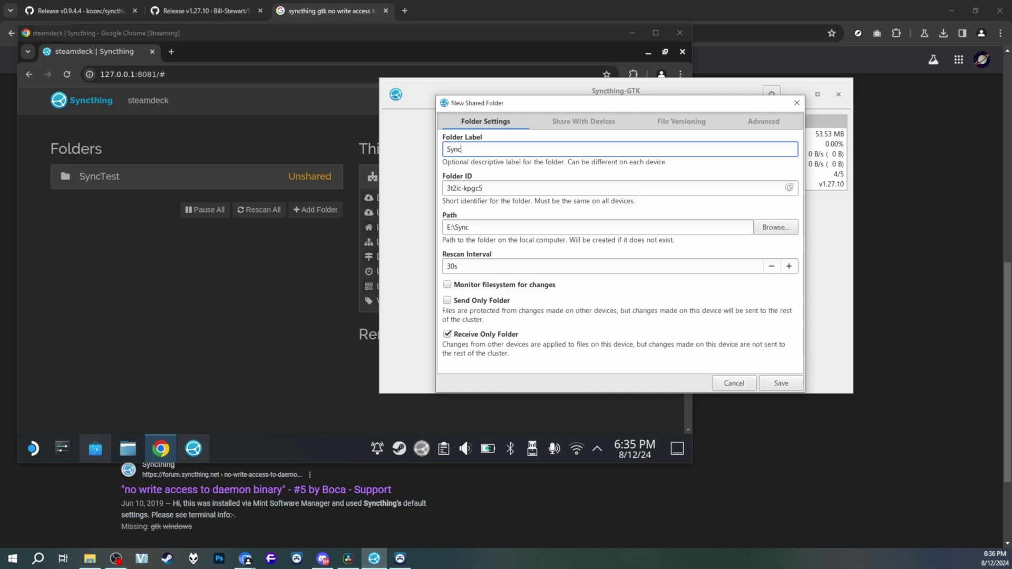
Complete the new shared folder's label as SyncTest and save the folder.
type("Test")
key("Return")
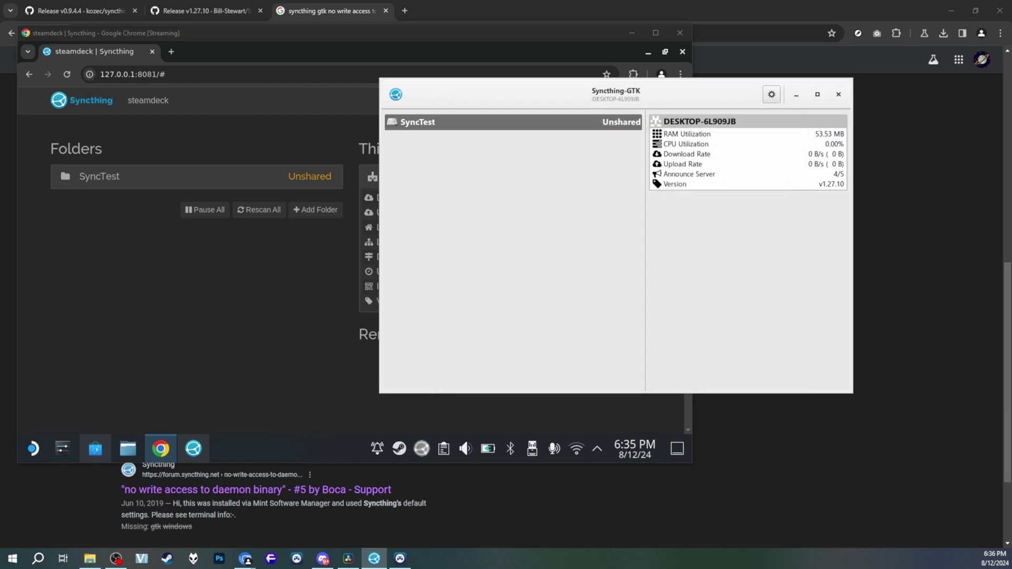
Switch to the Steam Deck's Syncthing page in Chrome and expand the SyncTest folder's details.
key("alt+Tab")
left_click(196, 176)
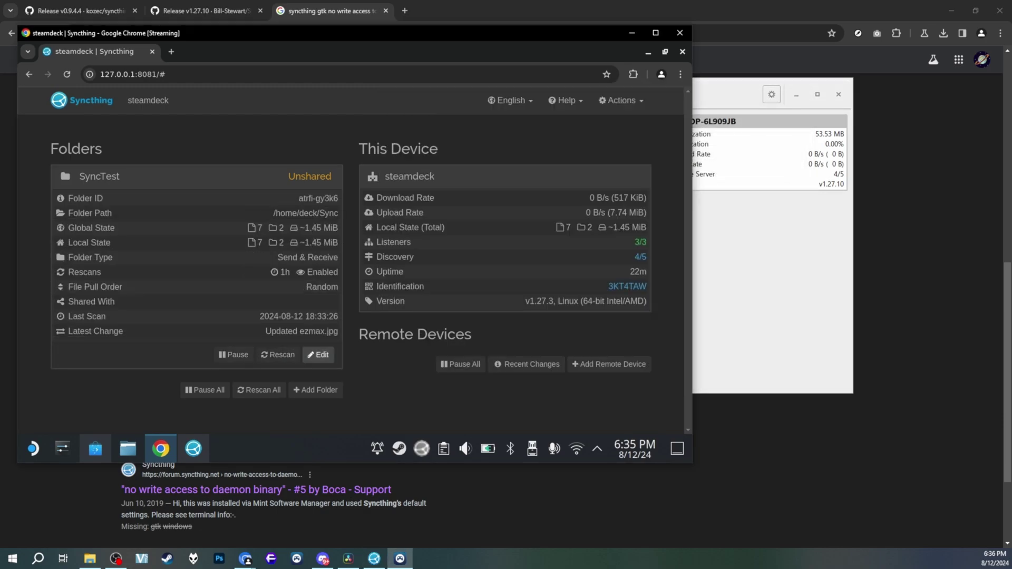
Open the SyncTest folder's settings for editing on the Steam Deck.
left_click(318, 354)
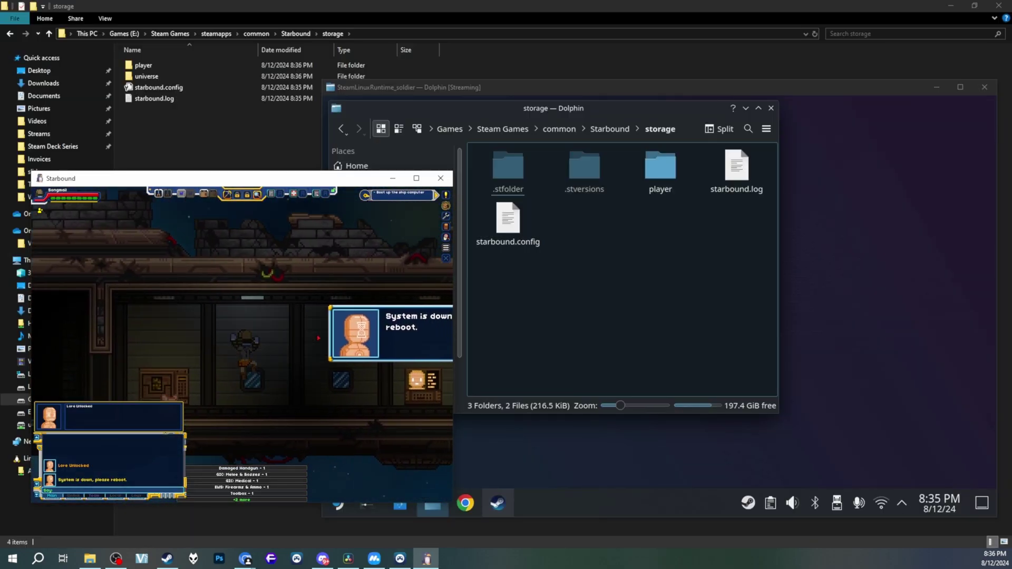
Walk to the S.A.I.L. computer in Starbound and select the Glitch BYOS Ship.
key("d")
key("e")
left_click(201, 360)
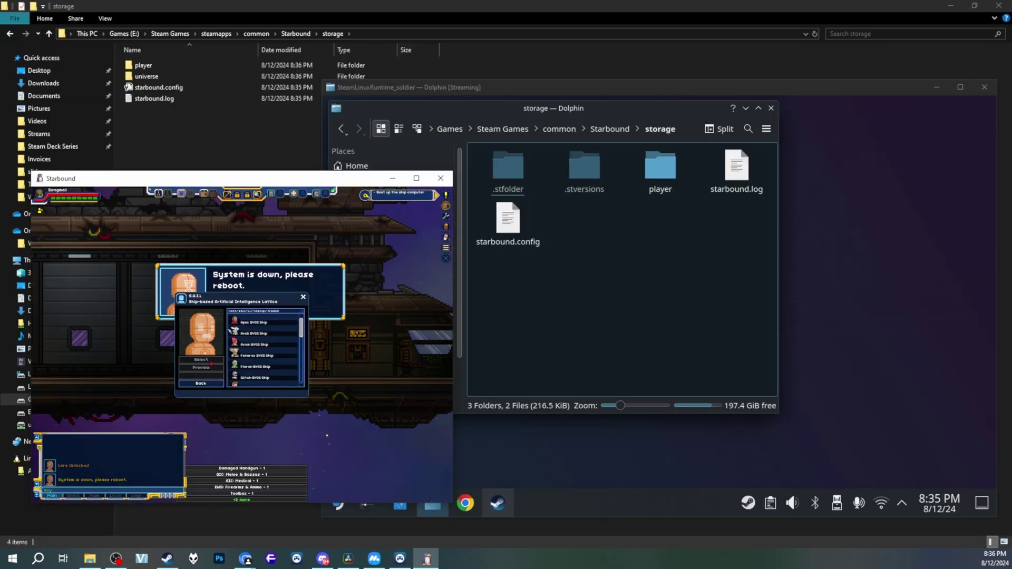
left_click(255, 377)
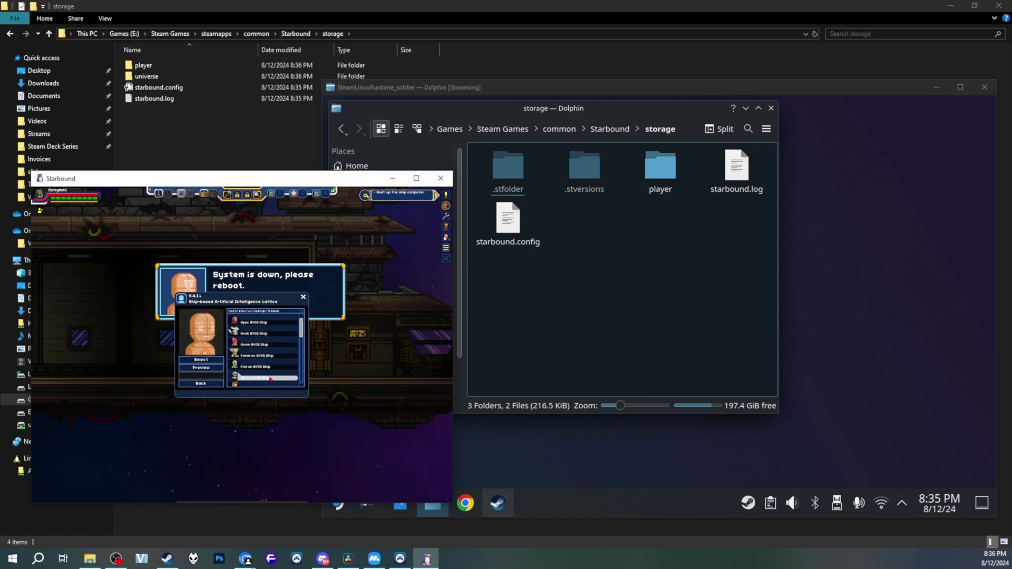
left_click(209, 369)
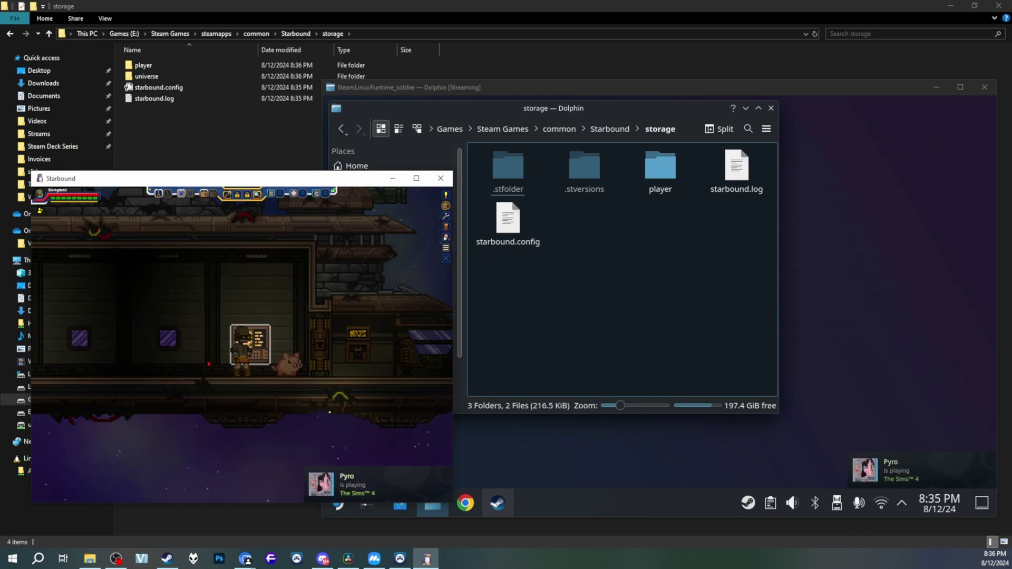
Explore the new ship in Starbound, visiting the S.A.I.L. computer, the navigation console and the lower deck.
key("a")
key("space")
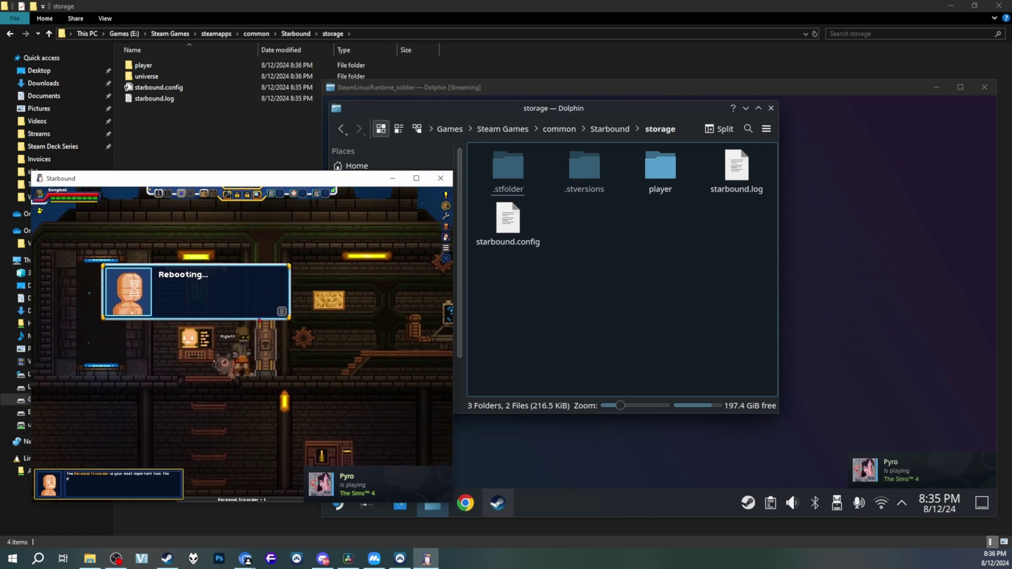
key("s+space")
key("a")
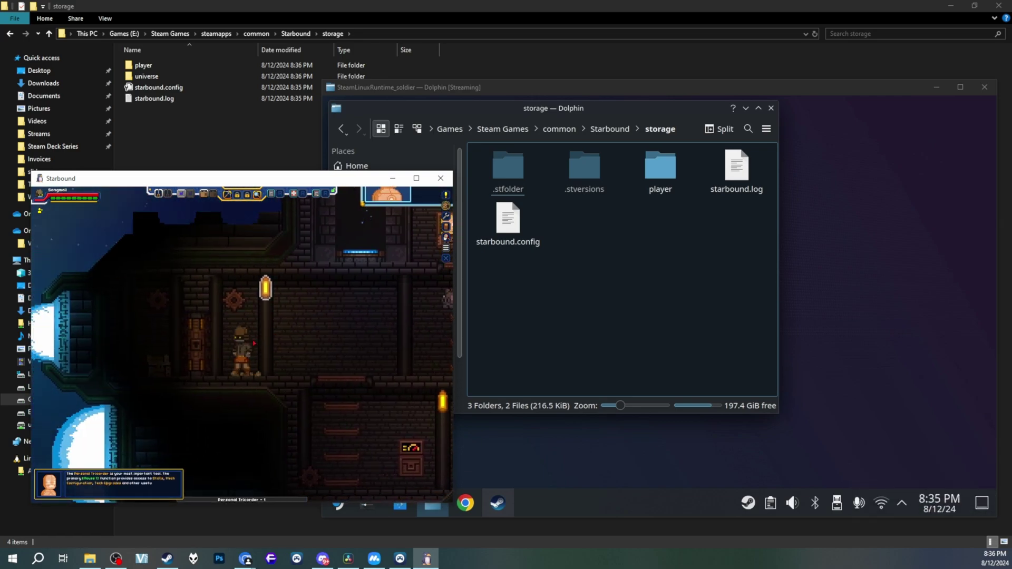
key("d")
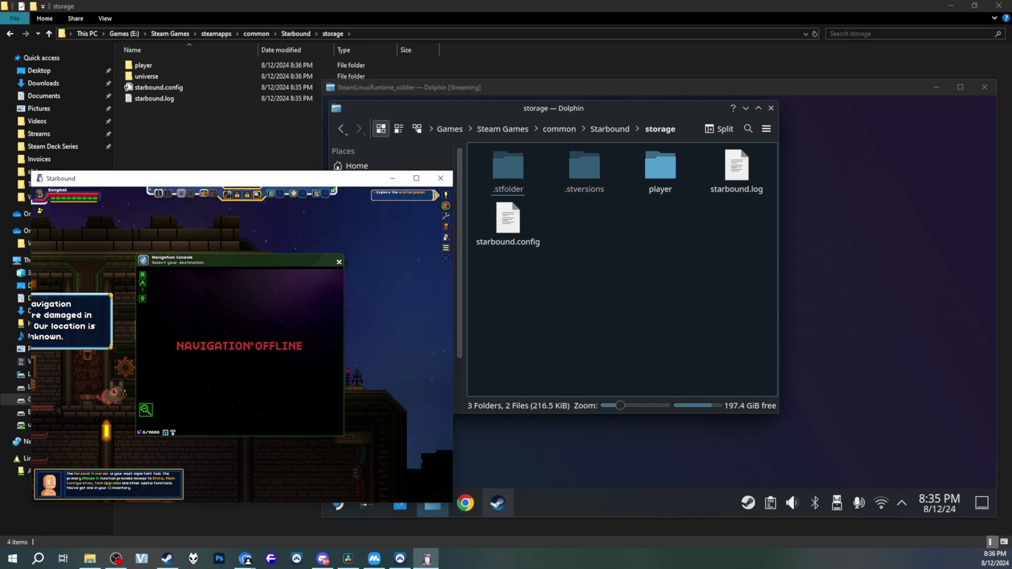
key("a")
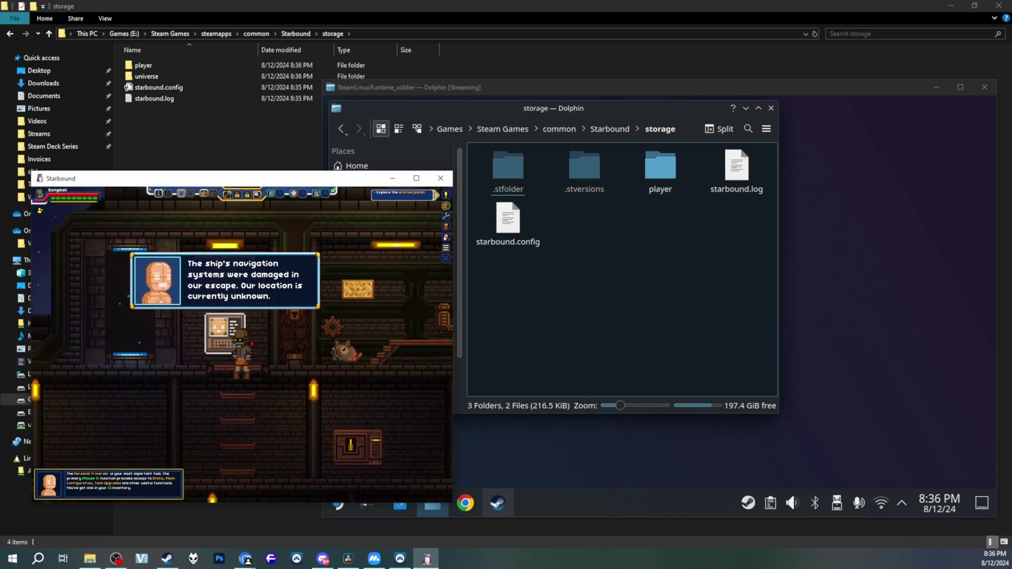
key("s")
key("d")
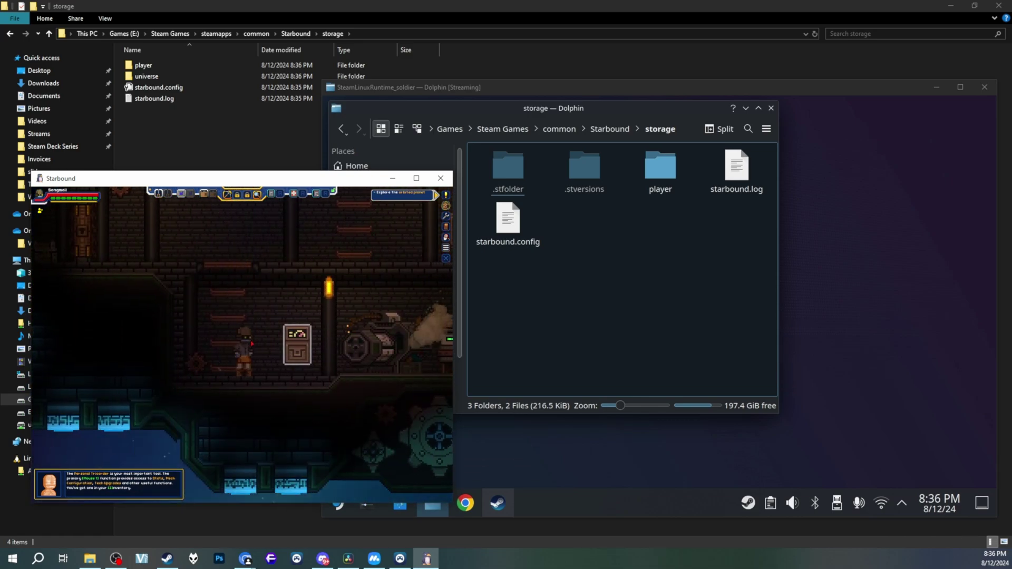
key("d")
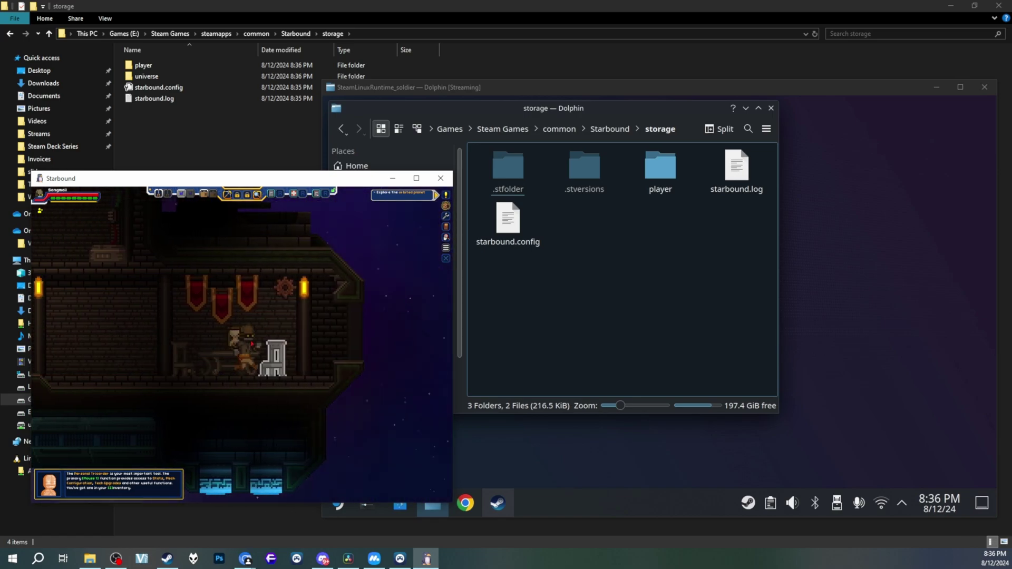
key("a")
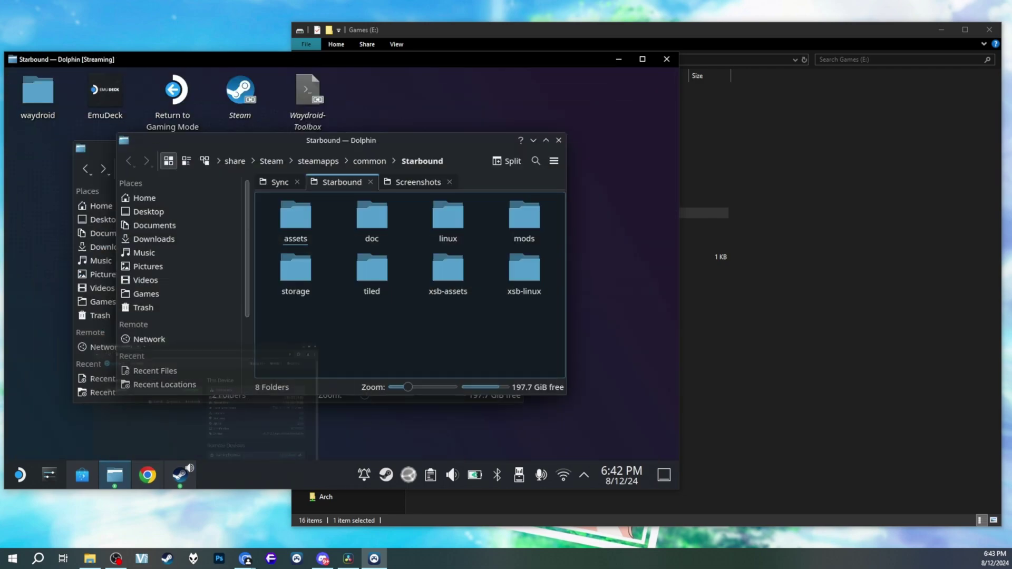
Close the separate Sync window on the Steam Deck, reposition the Starbound folder window and switch to the Windows Games (E:) window.
left_click(96, 150)
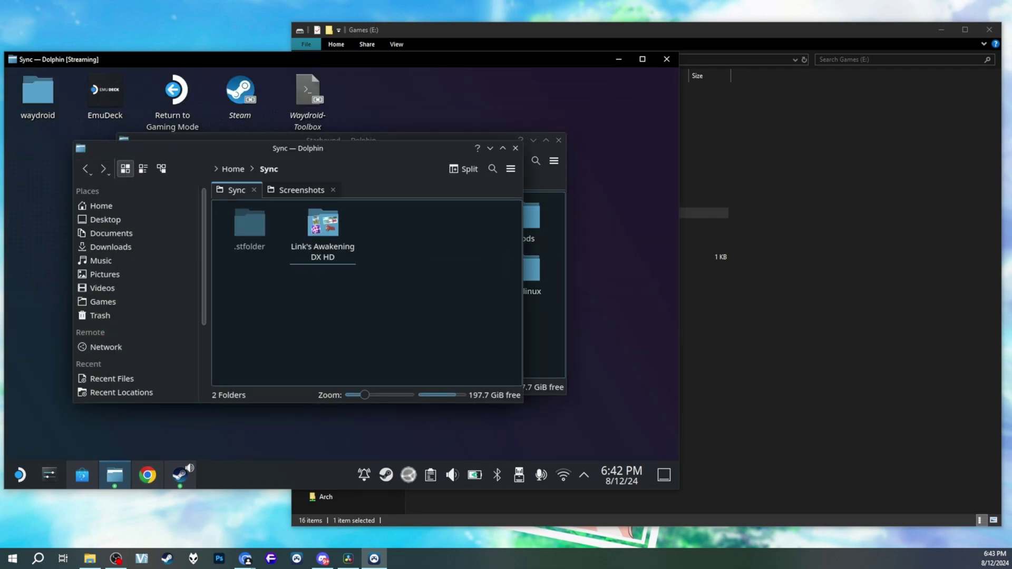
left_click(516, 148)
left_click_drag(464, 141, 382, 123)
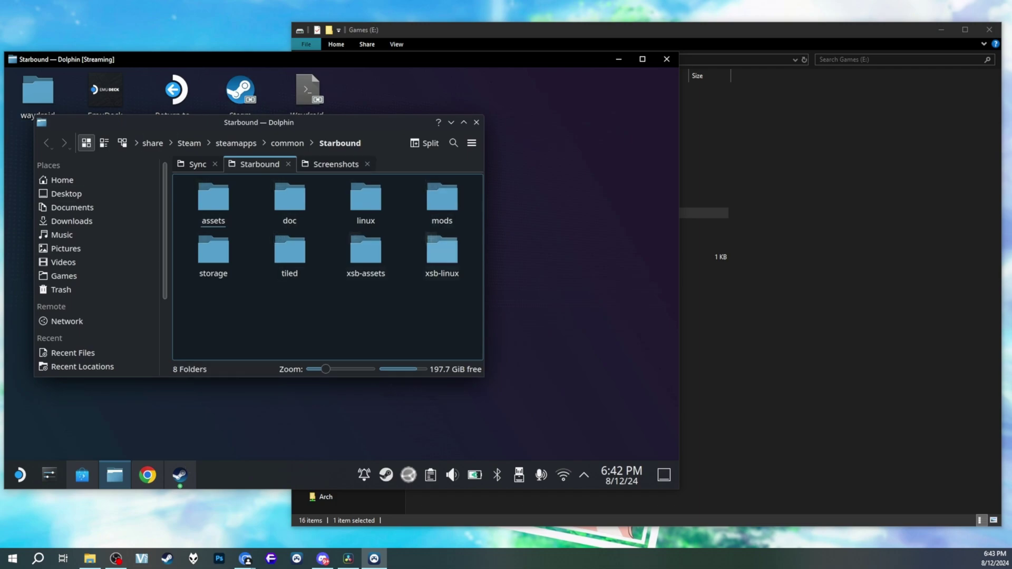
left_click(782, 280)
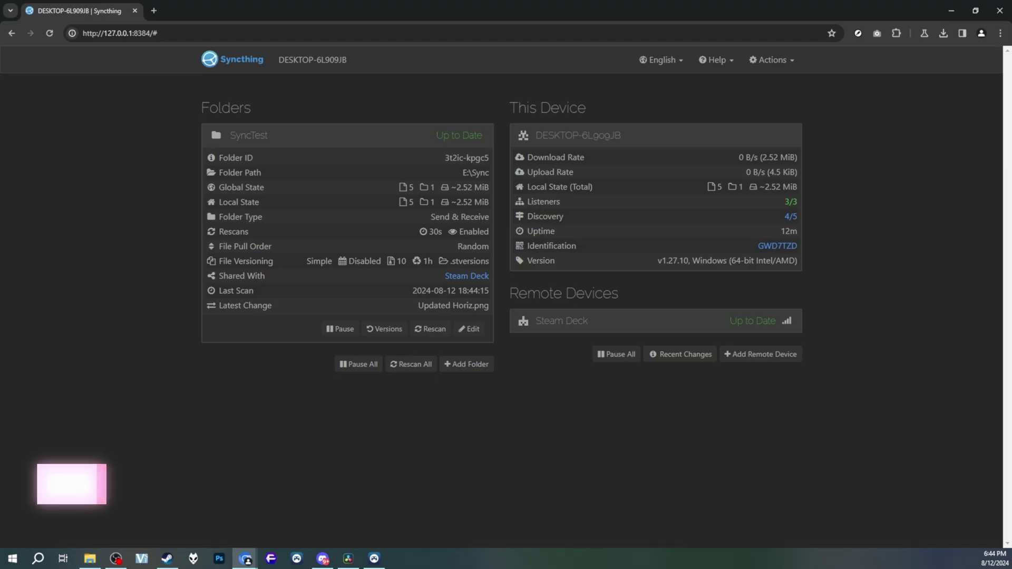
Add the Starbound Save folder in the PC's Syncthing, share it with Steam Deck, and save it after reviewing its versioning, ignore and advanced settings.
left_click(467, 364)
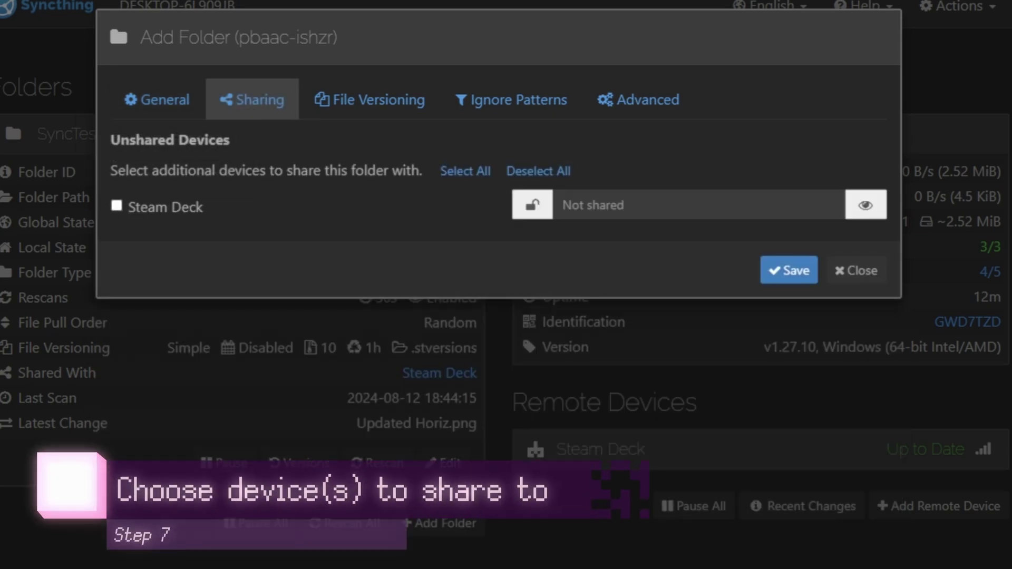
left_click(116, 206)
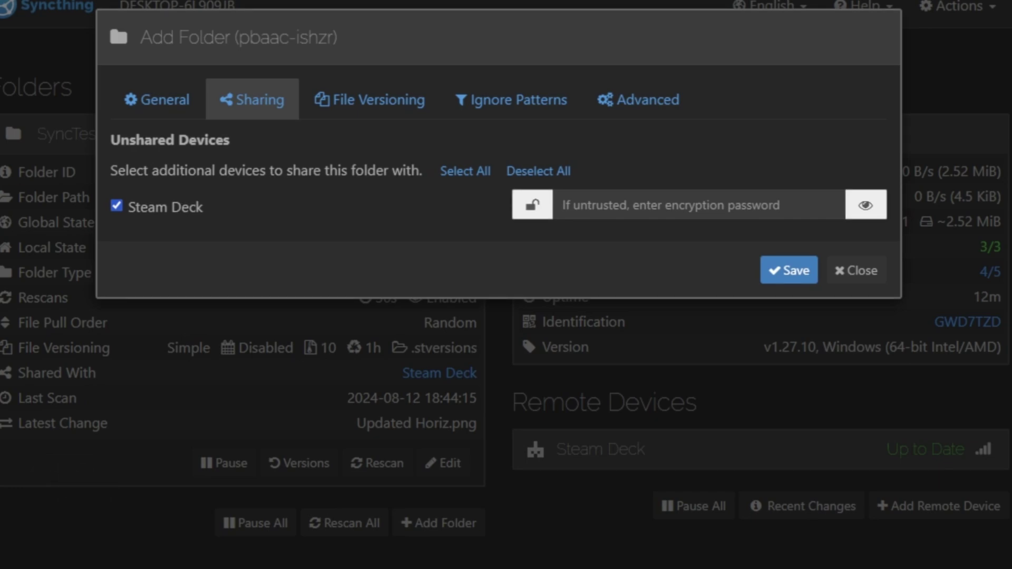
left_click(370, 100)
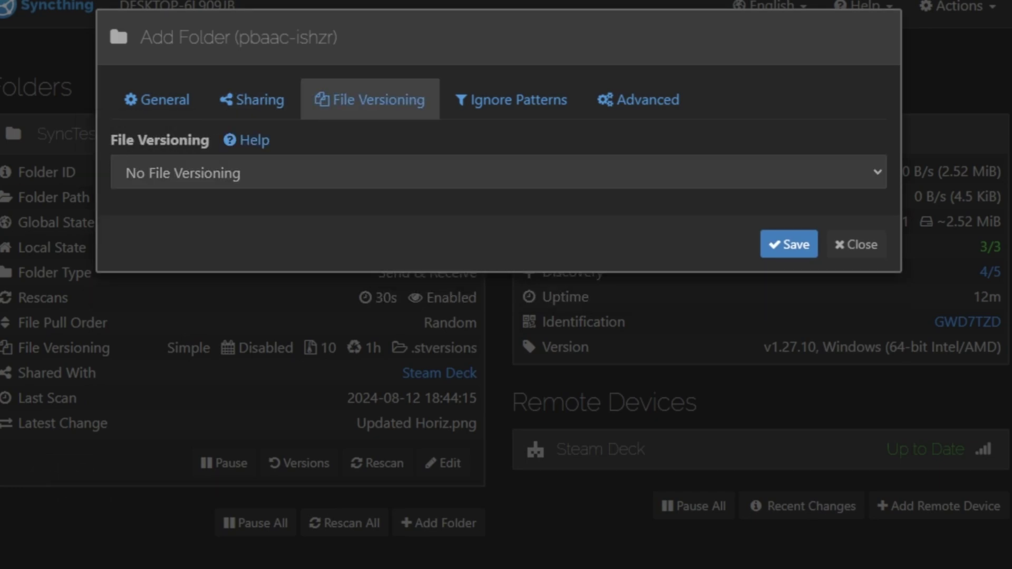
left_click(511, 99)
left_click(638, 100)
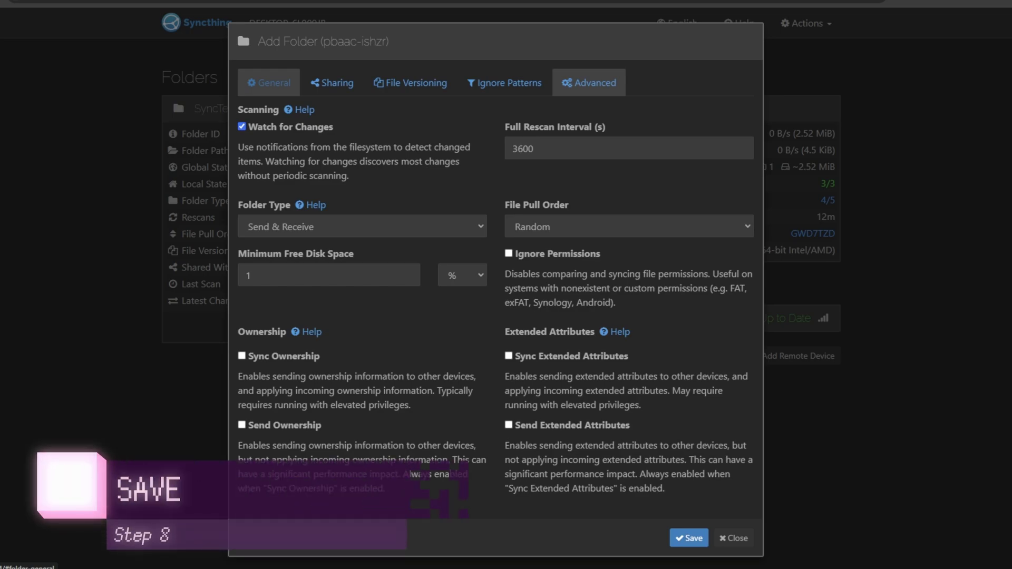
left_click(269, 83)
left_click(674, 370)
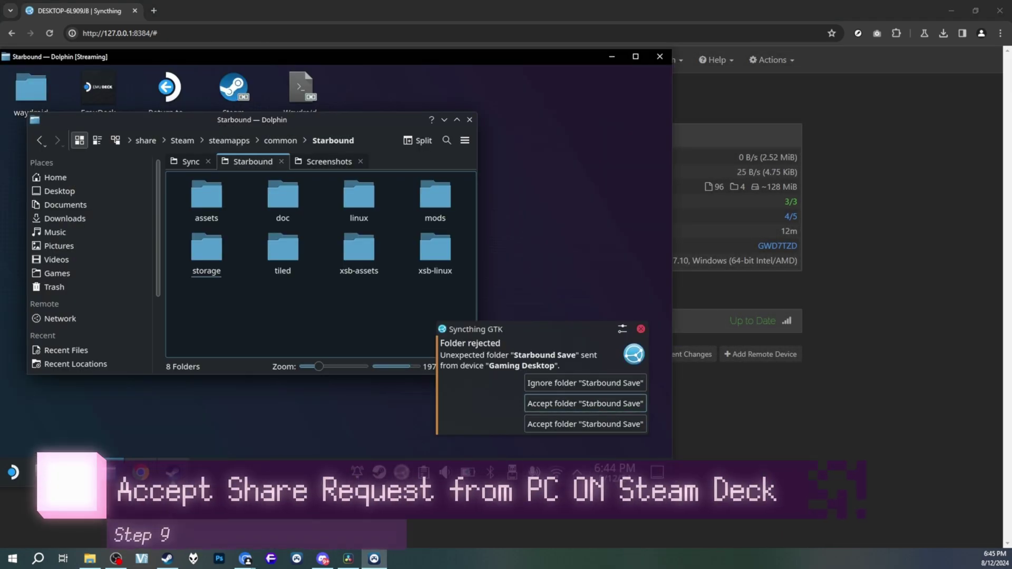
Accept the shared folder "Starbound Save" from Gaming Desktop on the Steam Deck.
left_click(586, 404)
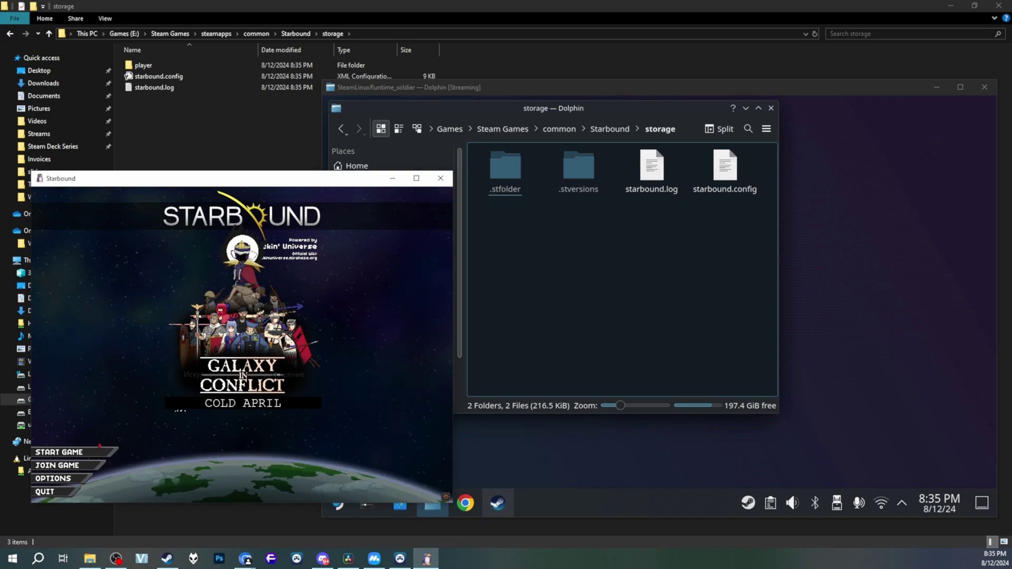
Start a Starbound game and create a male Glitch character with Survival difficulty and the intro mission skipped.
left_click(95, 452)
left_click(226, 306)
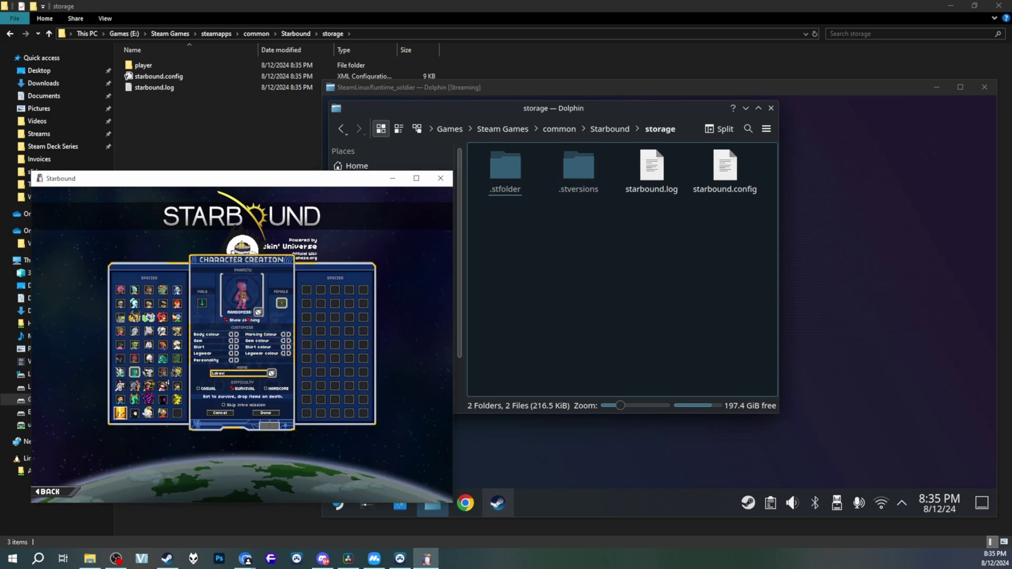
left_click(121, 303)
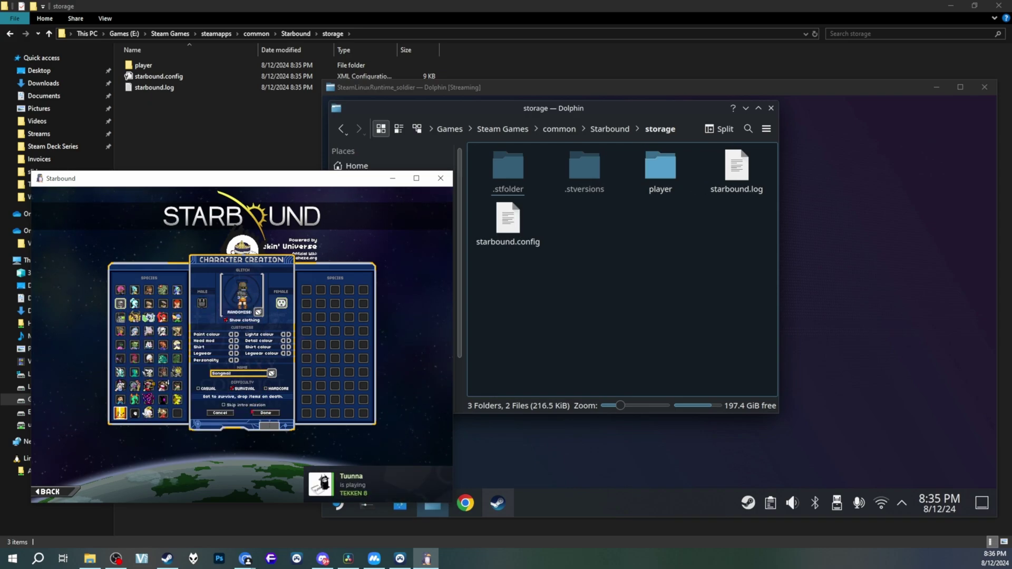
left_click(224, 405)
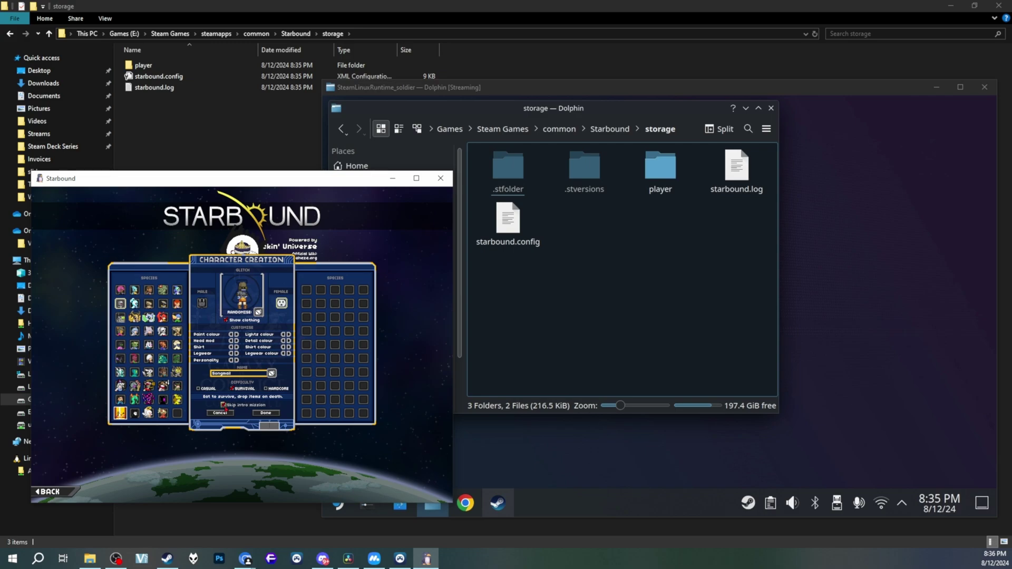
left_click(203, 304)
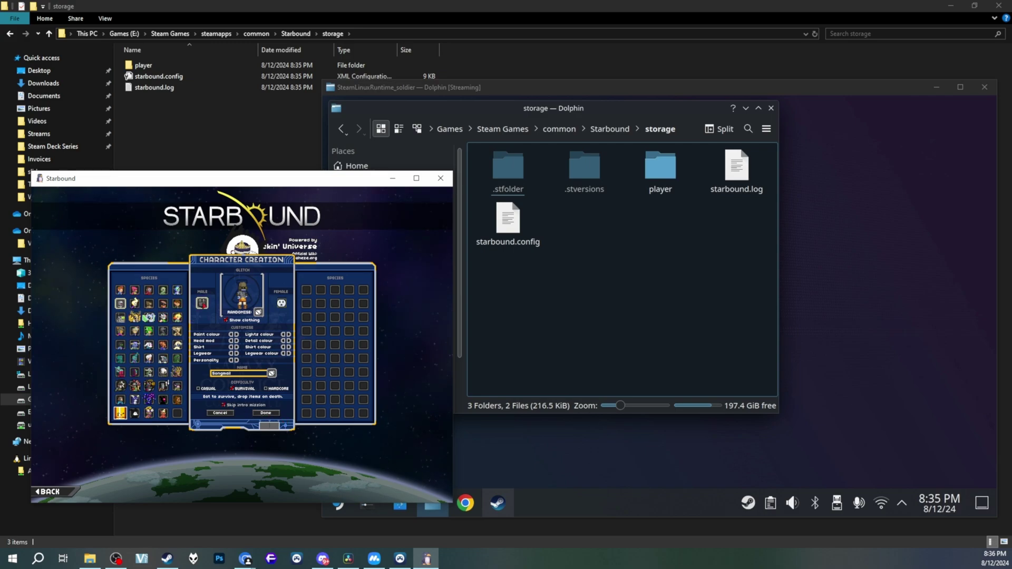
left_click(273, 417)
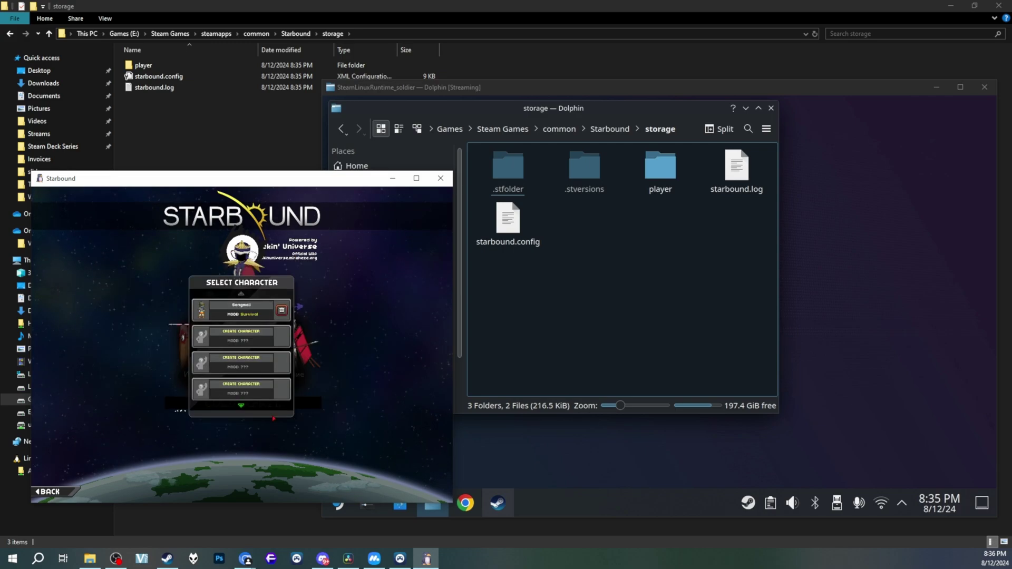
Load the newly created character and dismiss the quest completion and Frackin' Universe windows.
left_click(242, 310)
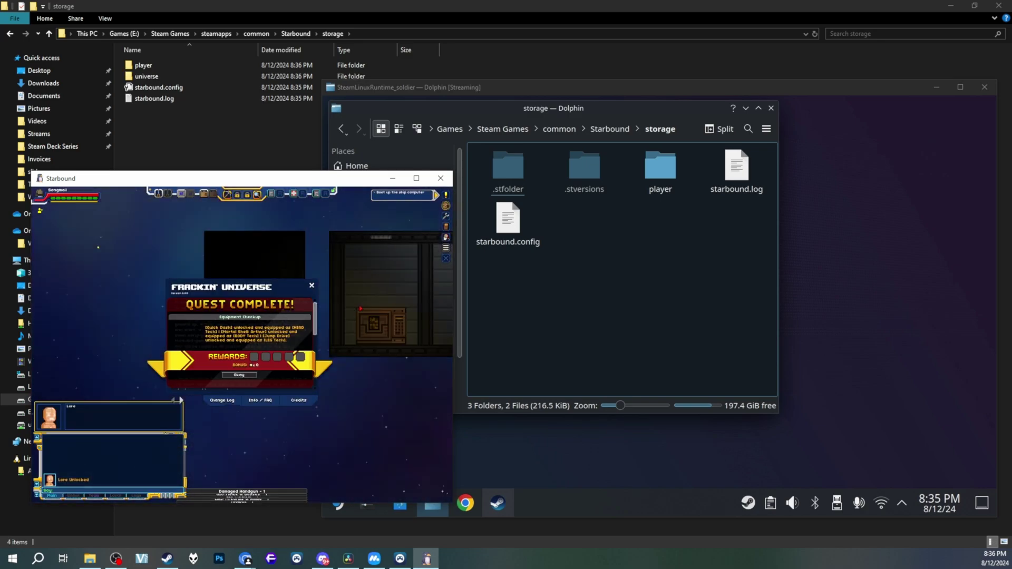
left_click(240, 376)
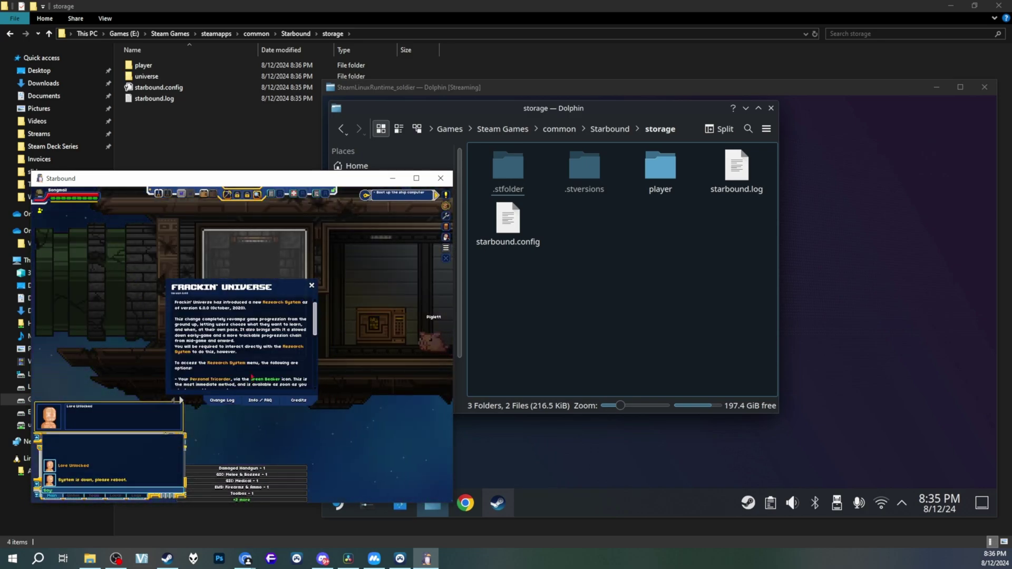
left_click(312, 286)
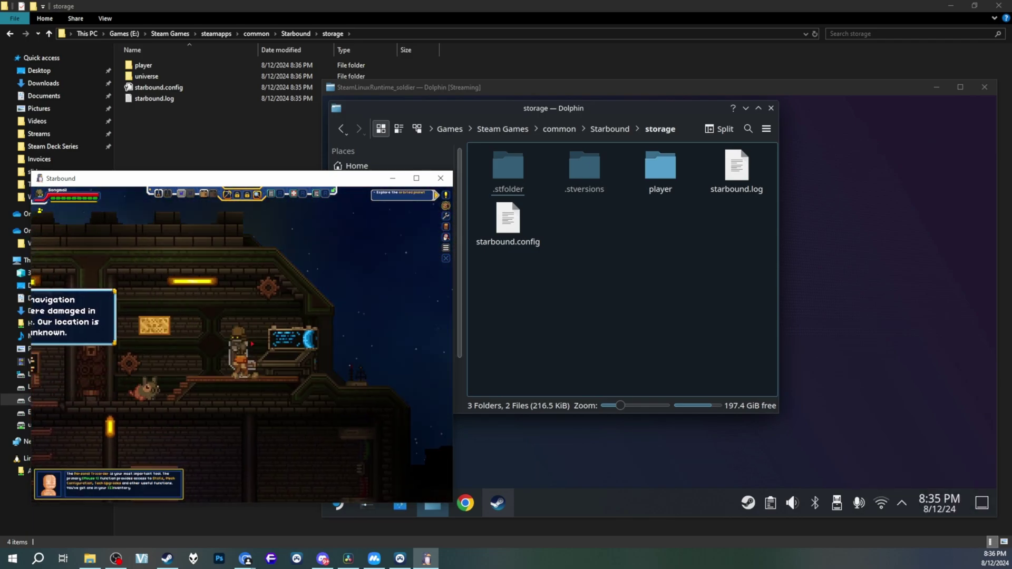
Move through the ship, browse the character's inventory and assign an inventory item to the hotbar.
key("a")
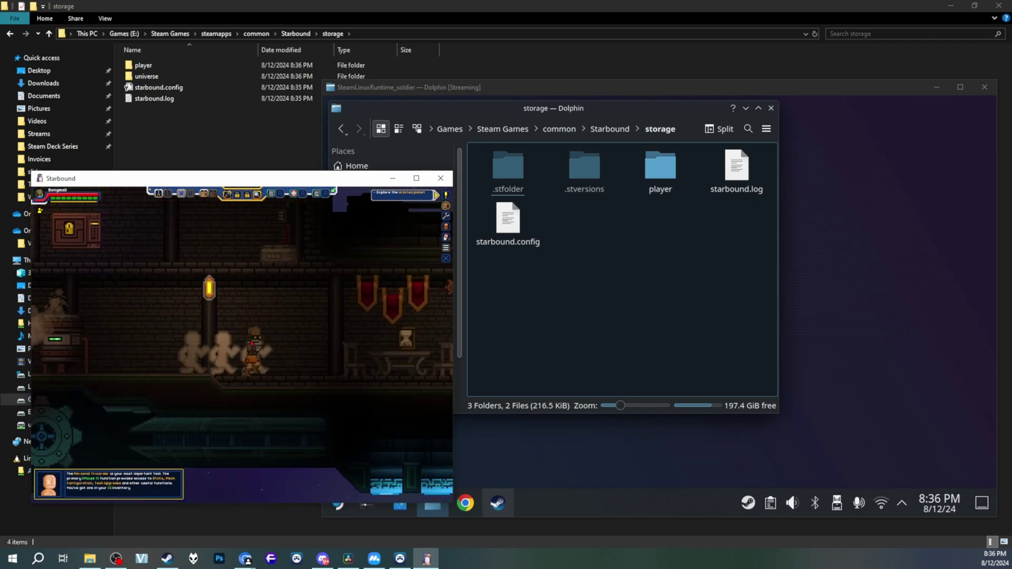
key("space")
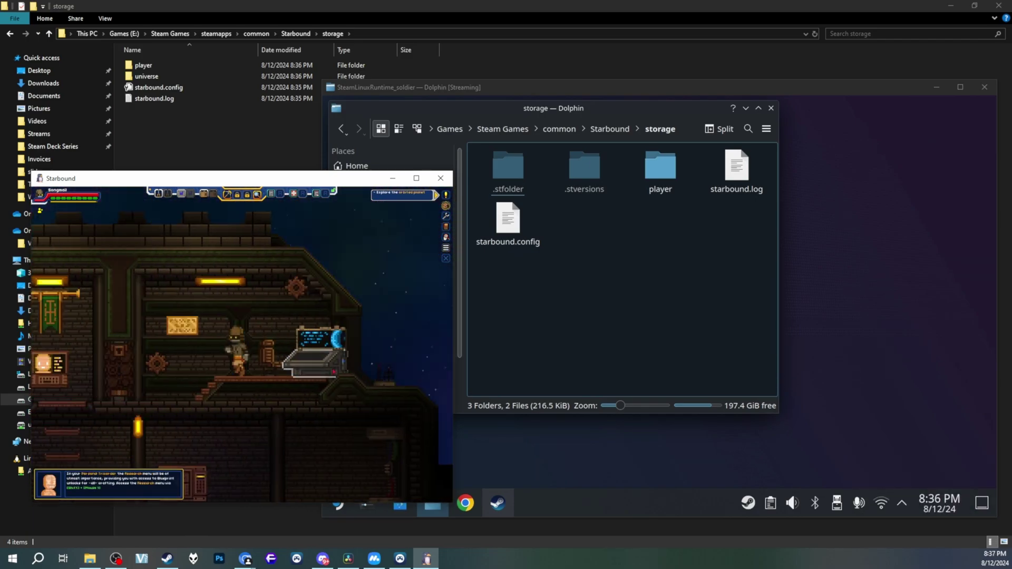
key("i")
left_click(239, 272)
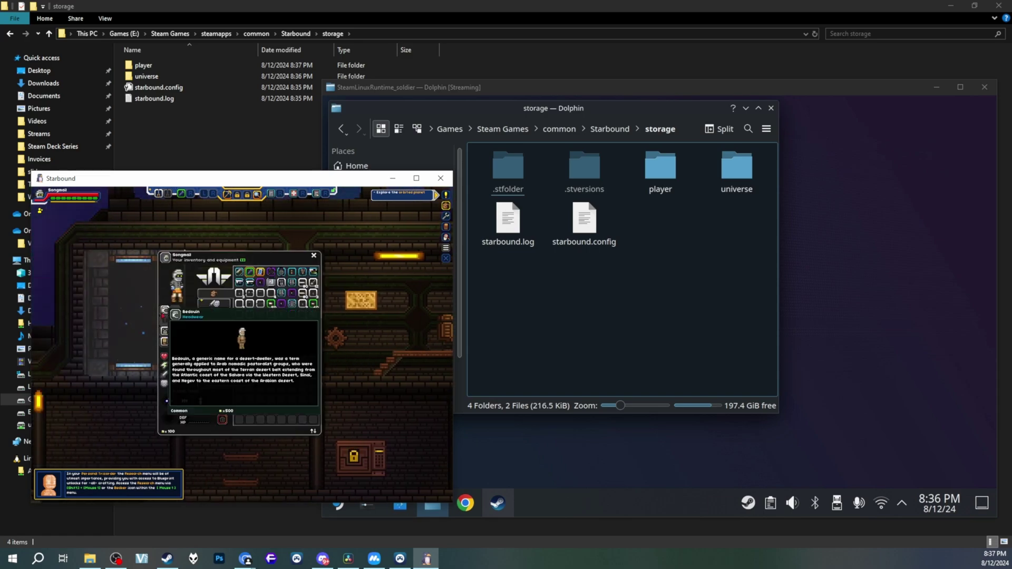
left_click(214, 304)
left_click(292, 283, "shift")
left_click(261, 325)
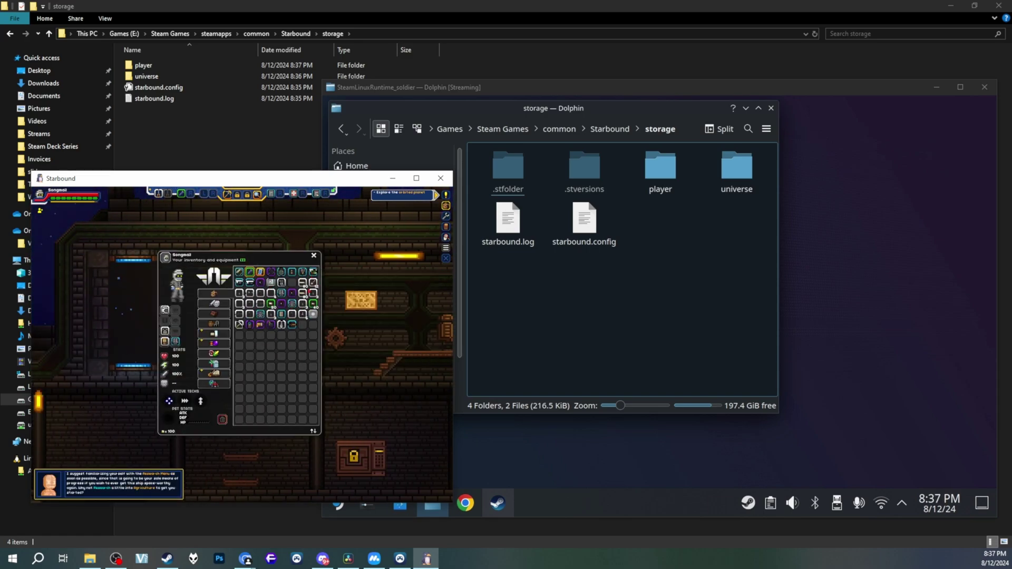
left_click(181, 194)
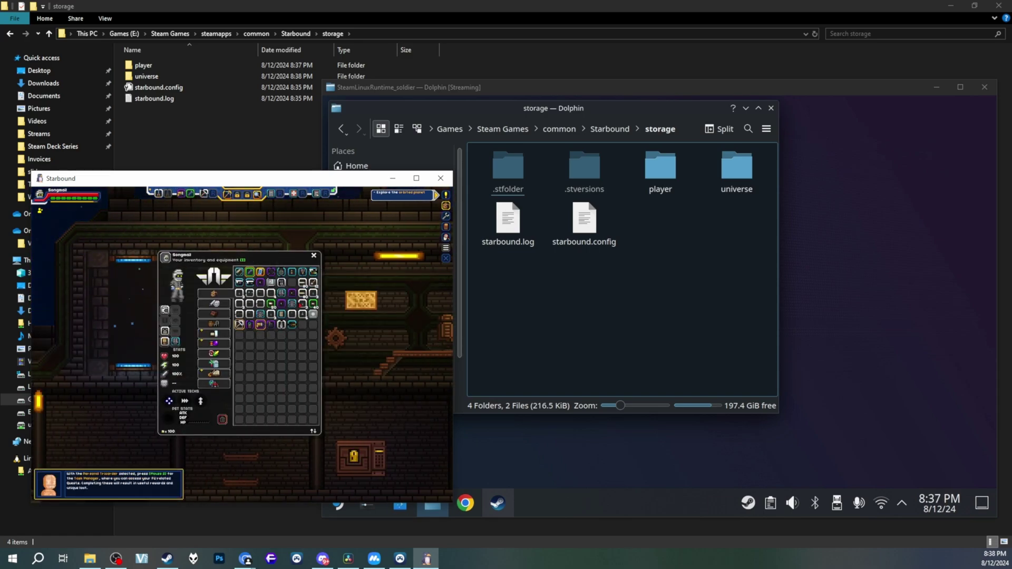
Close the inventory, beam down to the planet, dismiss the Avali Triage window and walk across the surface.
key("i")
key("d")
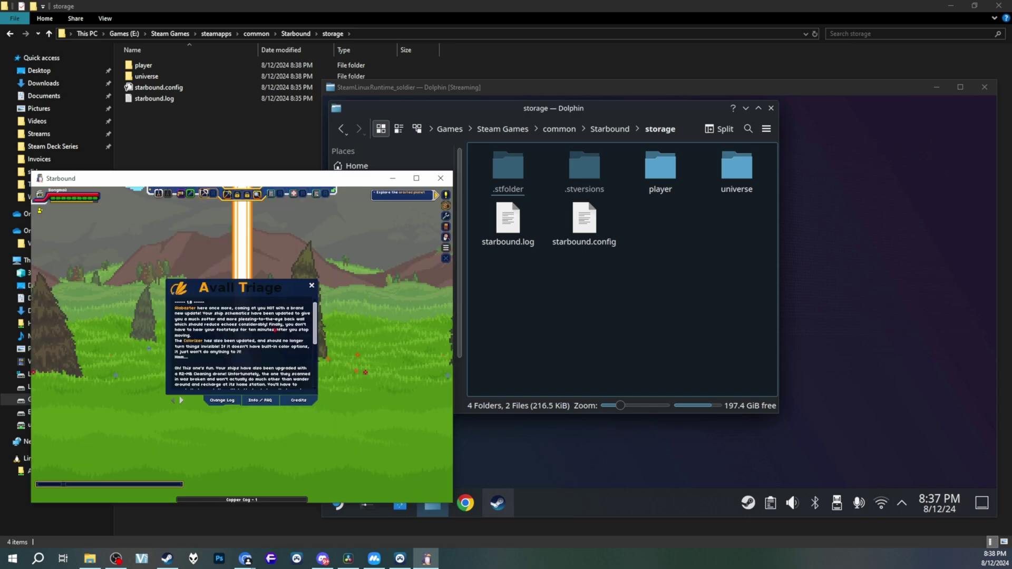
left_click(322, 284)
key("d")
key("d")
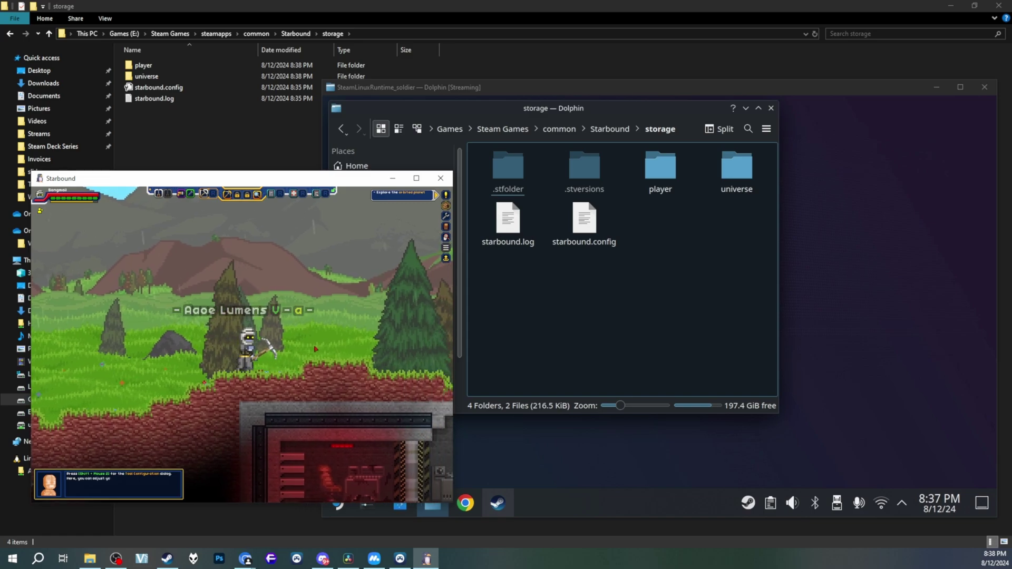
Walk across the planet surface and down into the underground bunker, maximize the game window briefly and restore it.
key("d")
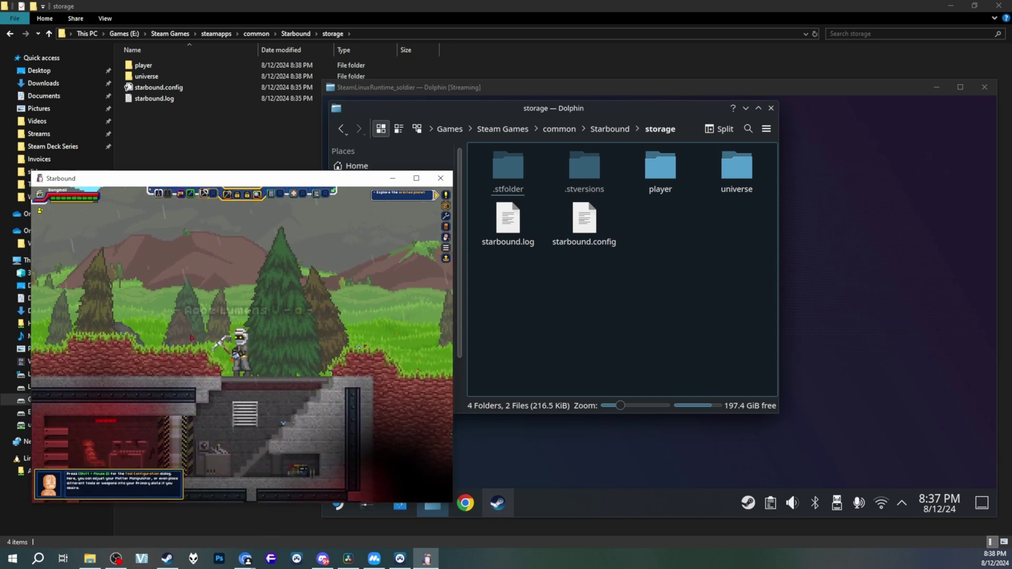
key("s")
key("a")
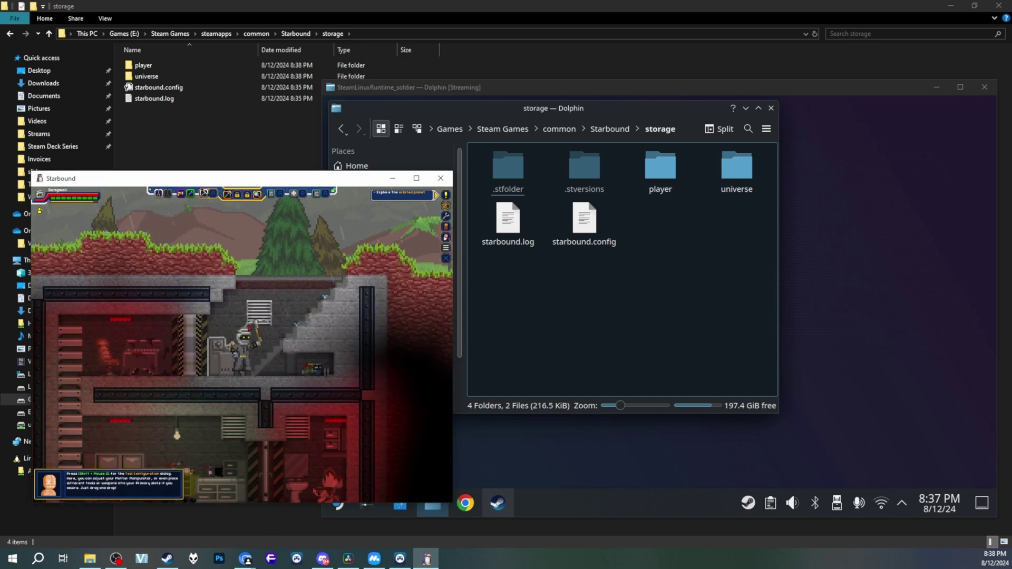
left_click(416, 179)
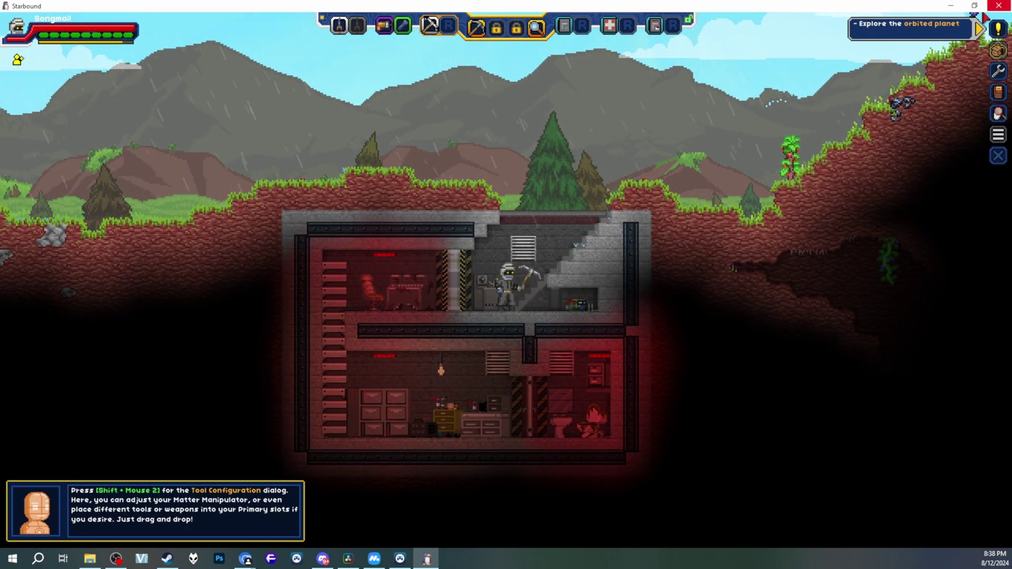
left_click(975, 5)
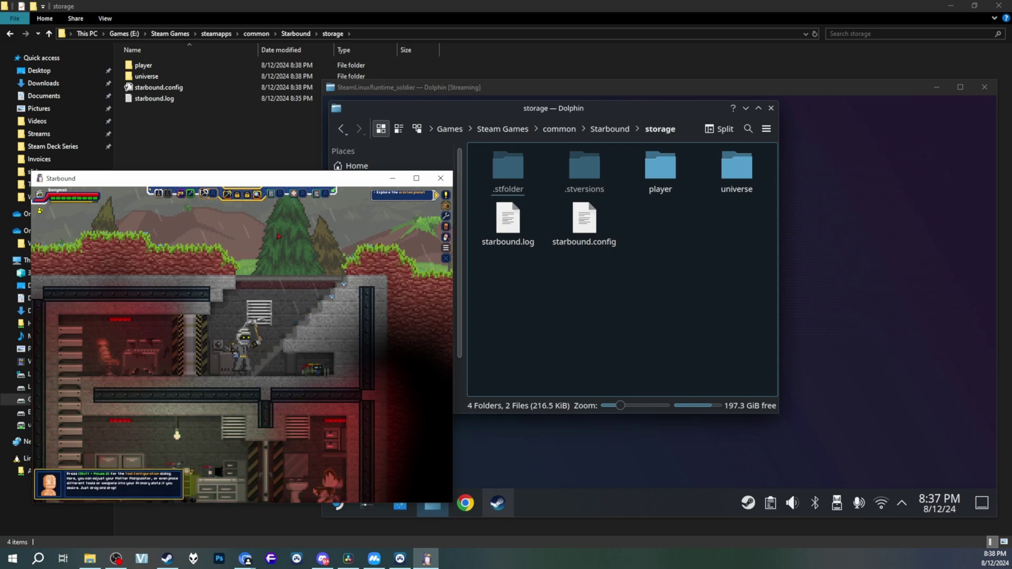
Save and quit the current Starbound session, and exit the game from its title screen.
key("Escape")
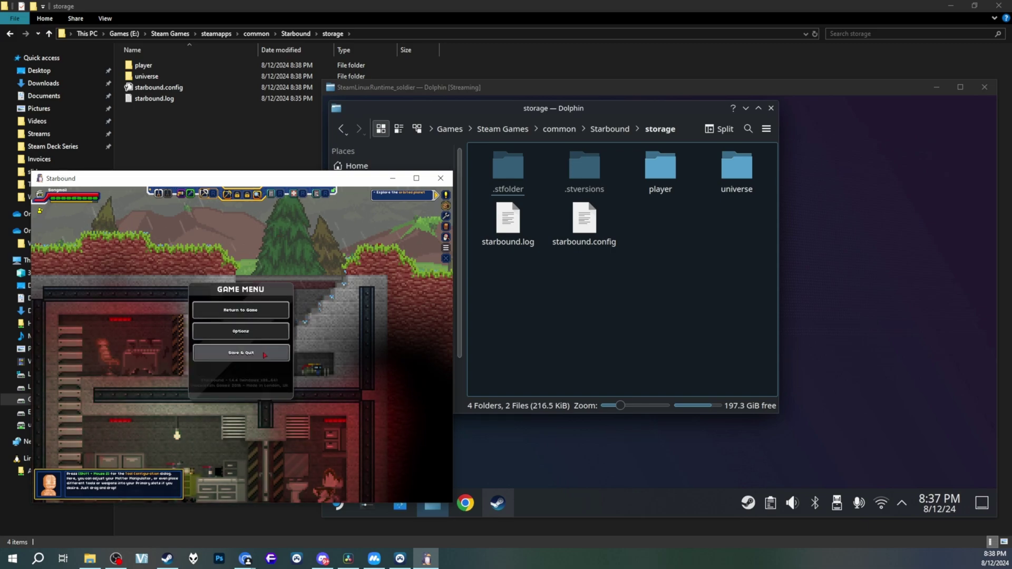
left_click(265, 353)
left_click(49, 493)
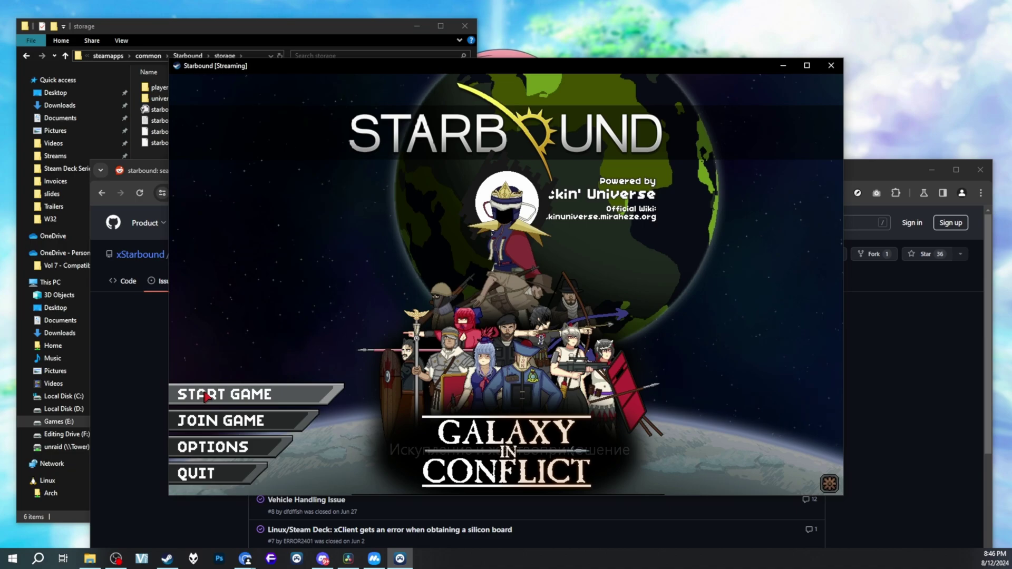
In the streamed Steam Deck copy of Starbound, start a game with the synced Survival character.
left_click(206, 397)
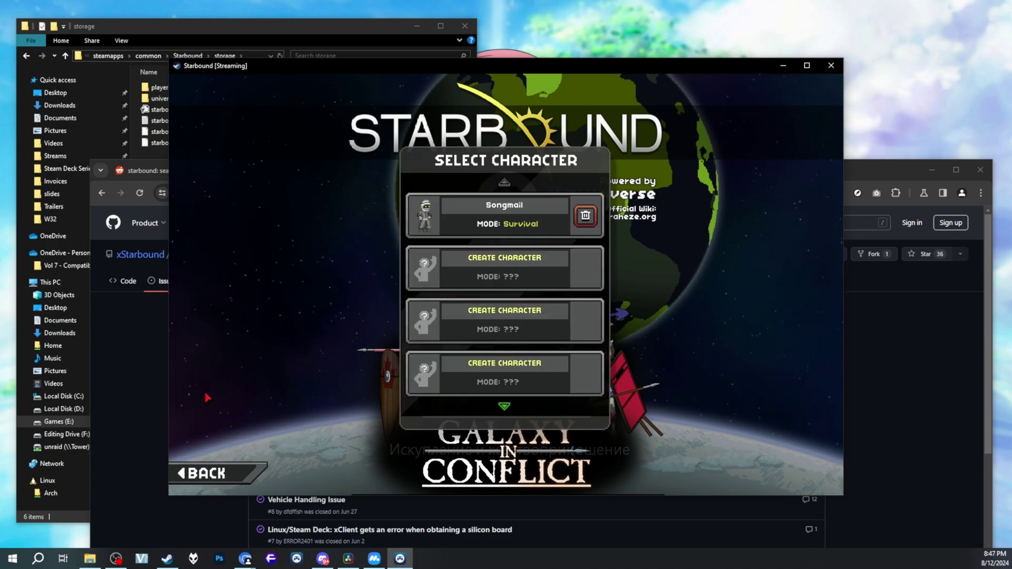
left_click(477, 229)
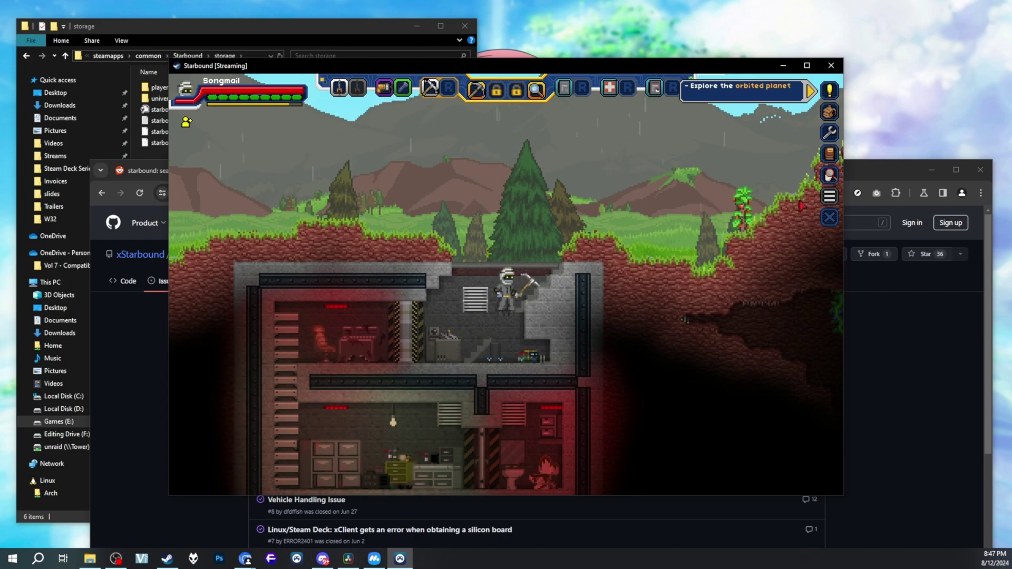
key("Escape")
key("Escape")
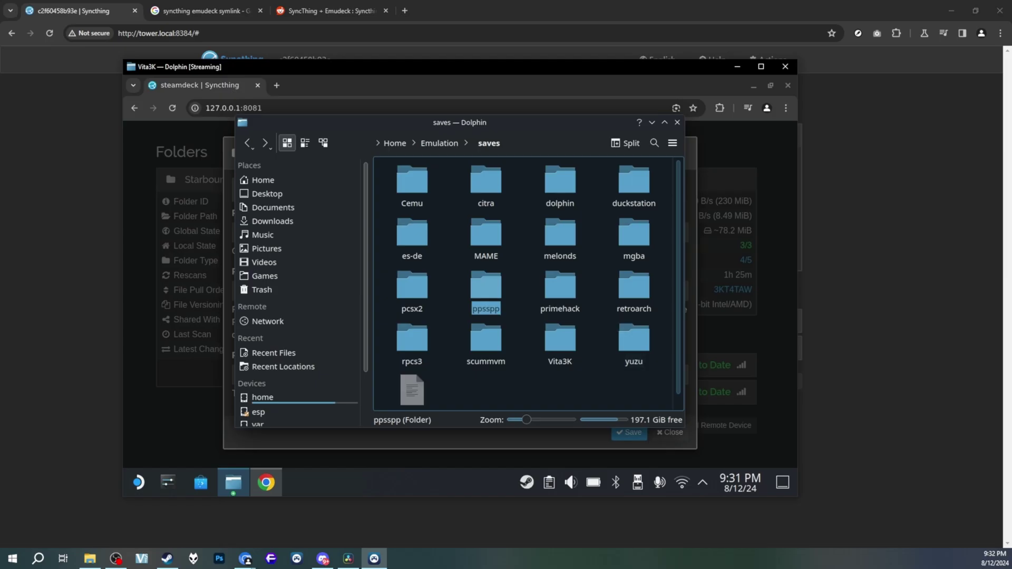
Browse the emulator save folders in Emulation/saves on the Steam Deck and open the rpcs3 folder.
left_click(486, 280)
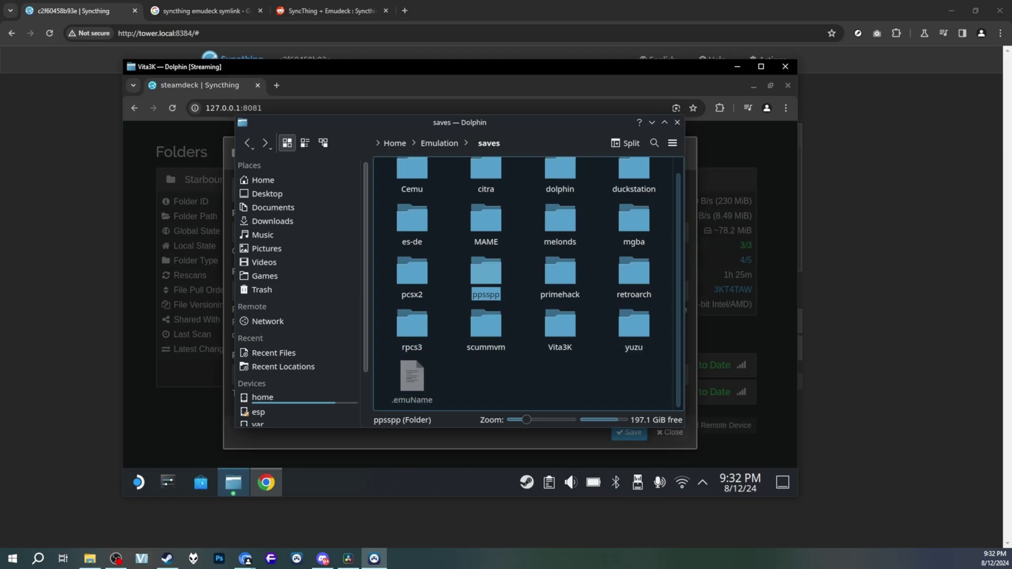
left_click_drag(591, 368, 634, 389)
scroll(634, 389, "up", 1)
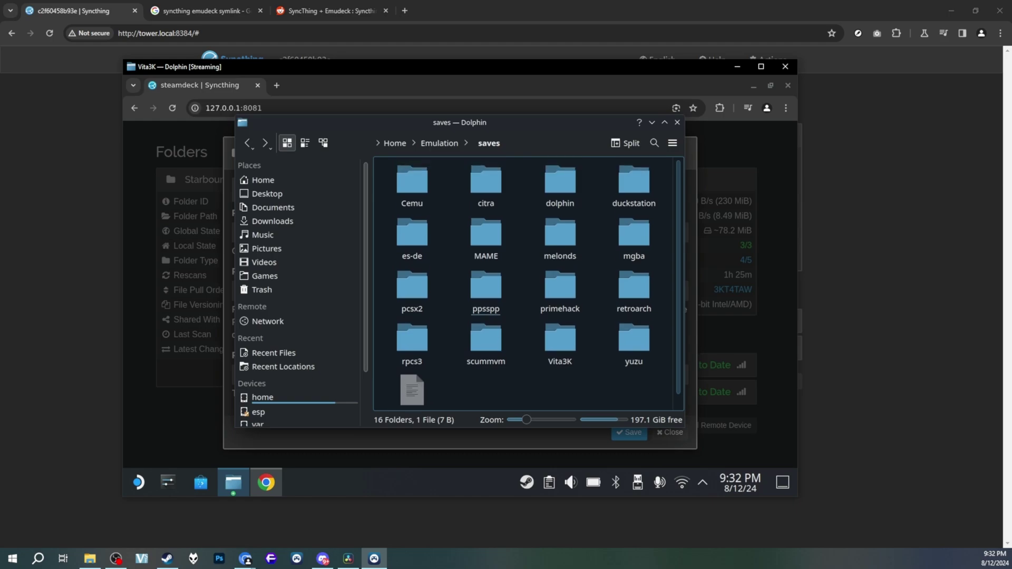
scroll(635, 389, "down", 1)
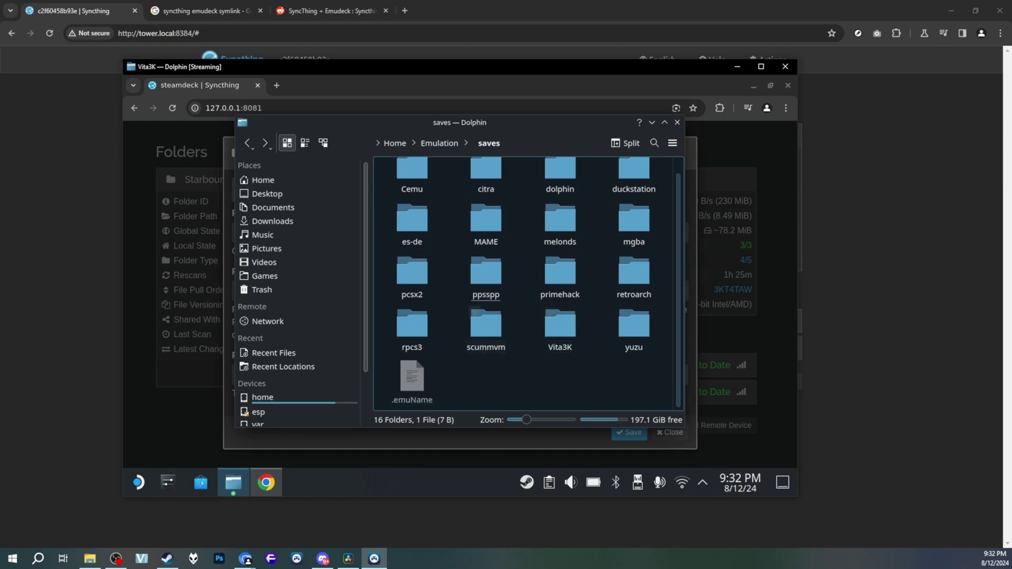
left_click(412, 327)
left_click(412, 179)
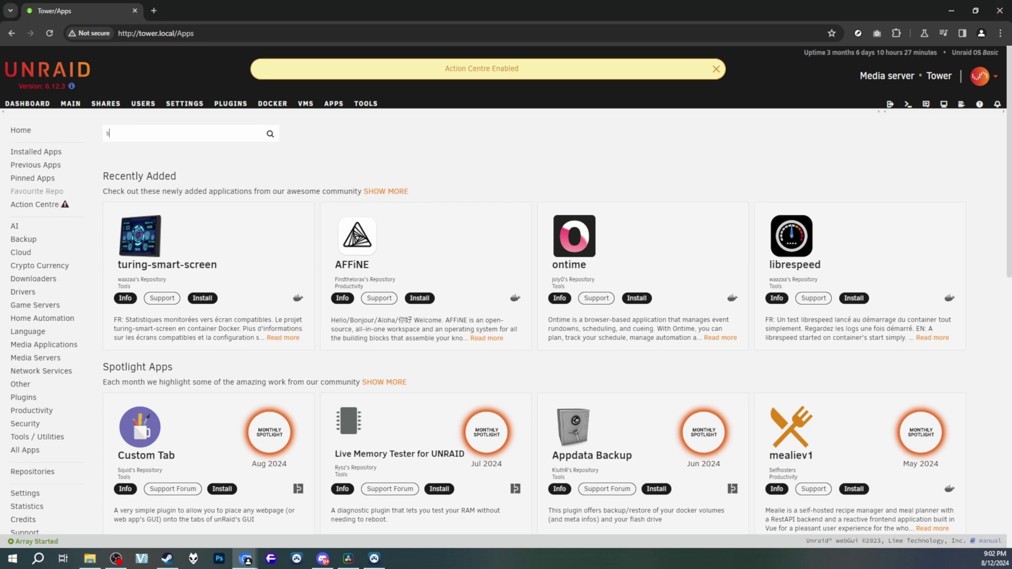
Search the Unraid apps for syncthing and start installing binhex-syncthing from its details page.
type("yncthin")
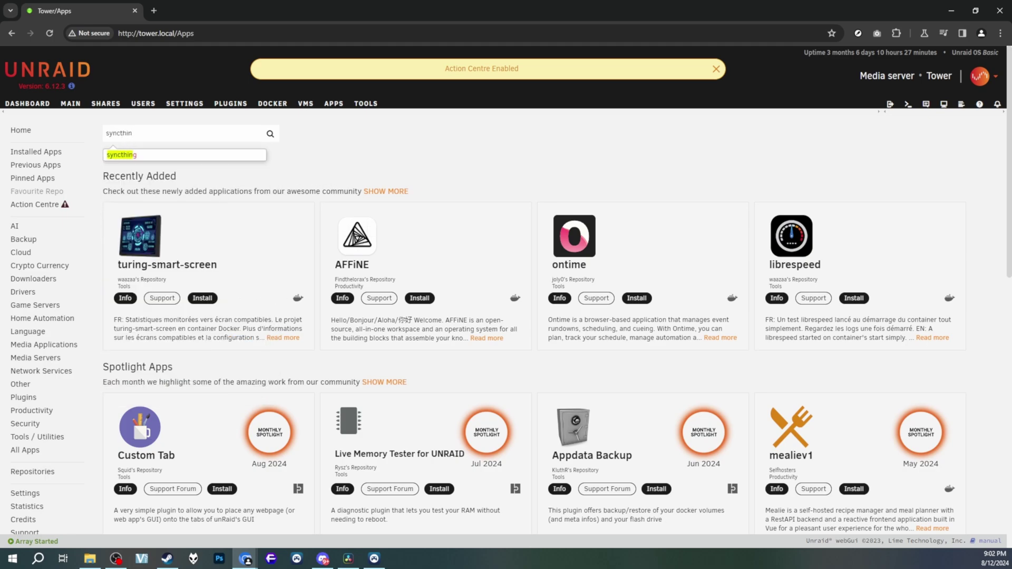
type("g")
key("Return")
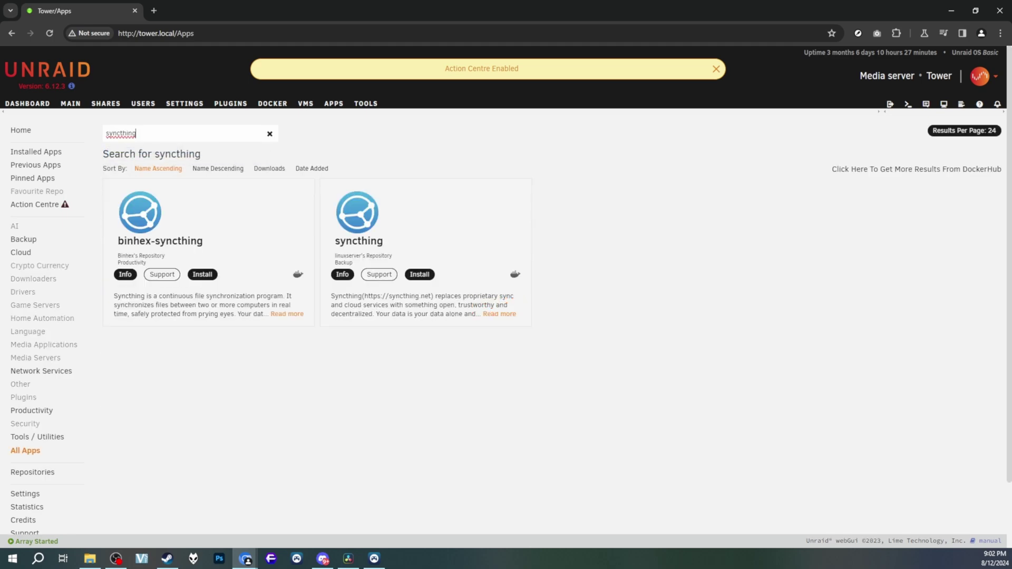
left_click(209, 252)
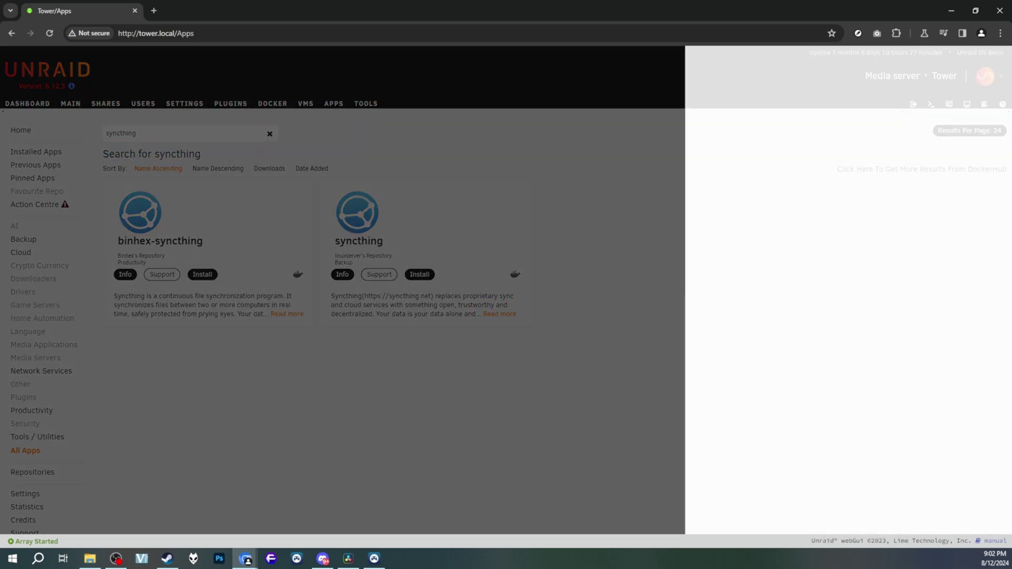
left_click_drag(791, 204, 791, 177)
left_click(792, 182)
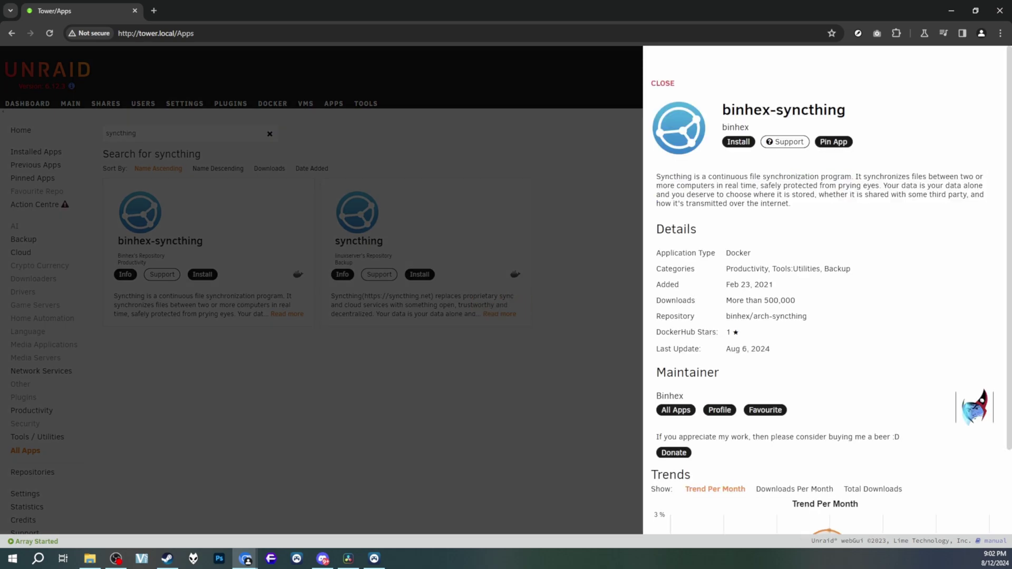
left_click(739, 141)
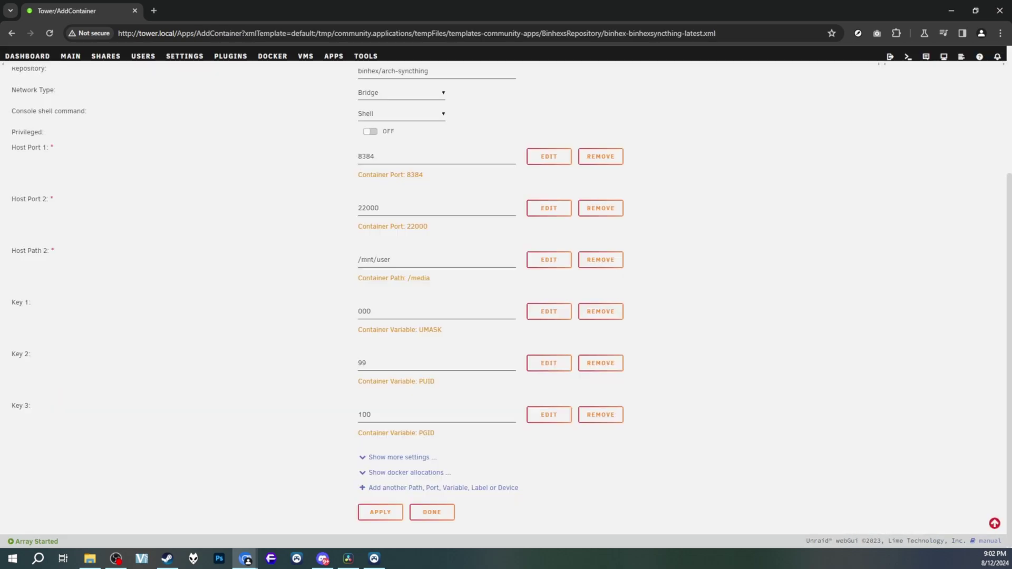
Review the binhex-syncthing container settings and open the Host Path 2 value for editing.
scroll(503, 298, "up", 4)
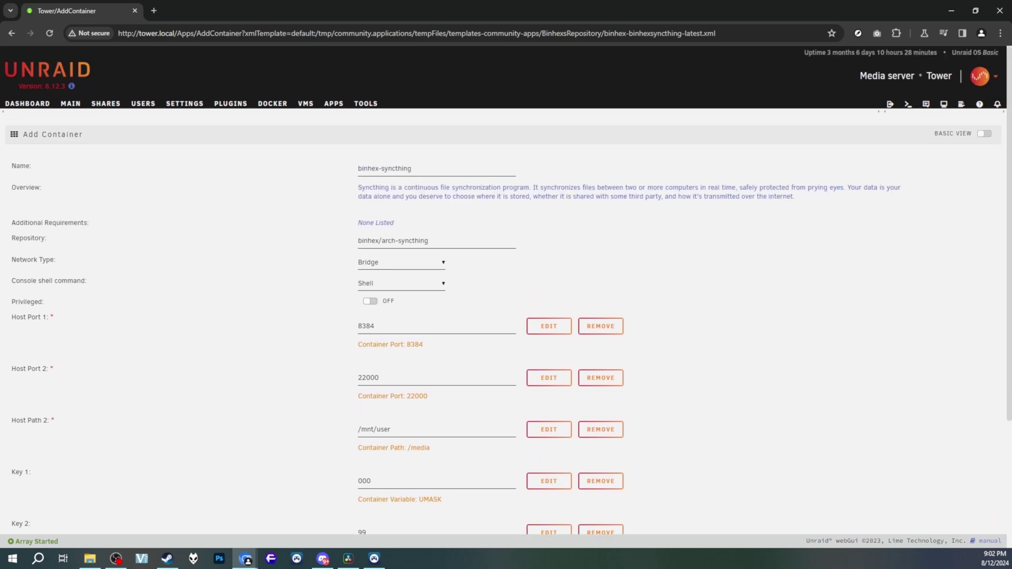
scroll(506, 296, "down", 4)
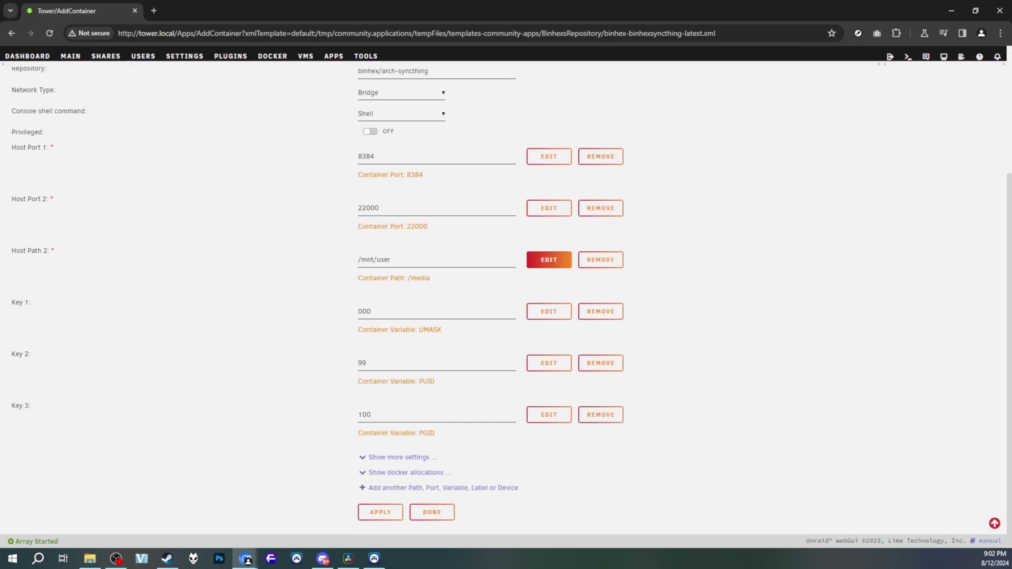
left_click(437, 260)
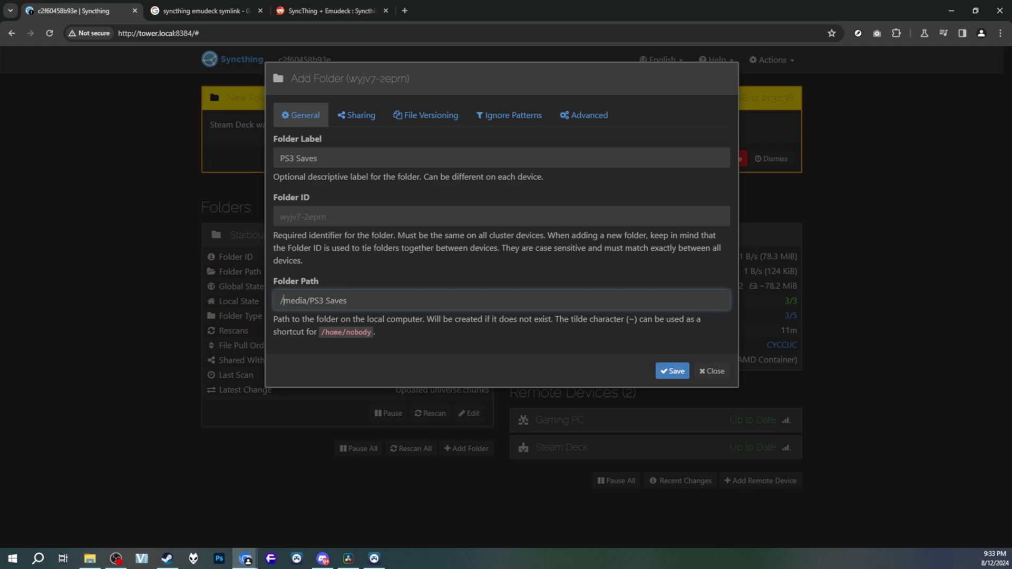
Add the PS3 Saves folder at /media/PS3 Saves, shared with the Steam Deck, after reviewing its sharing and advanced settings.
double_click(306, 158)
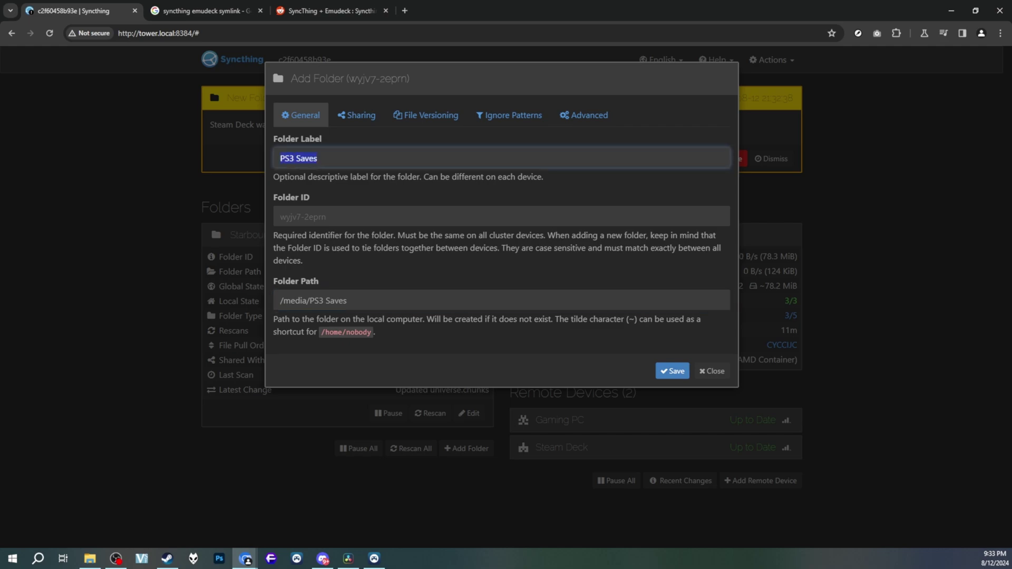
left_click(356, 115)
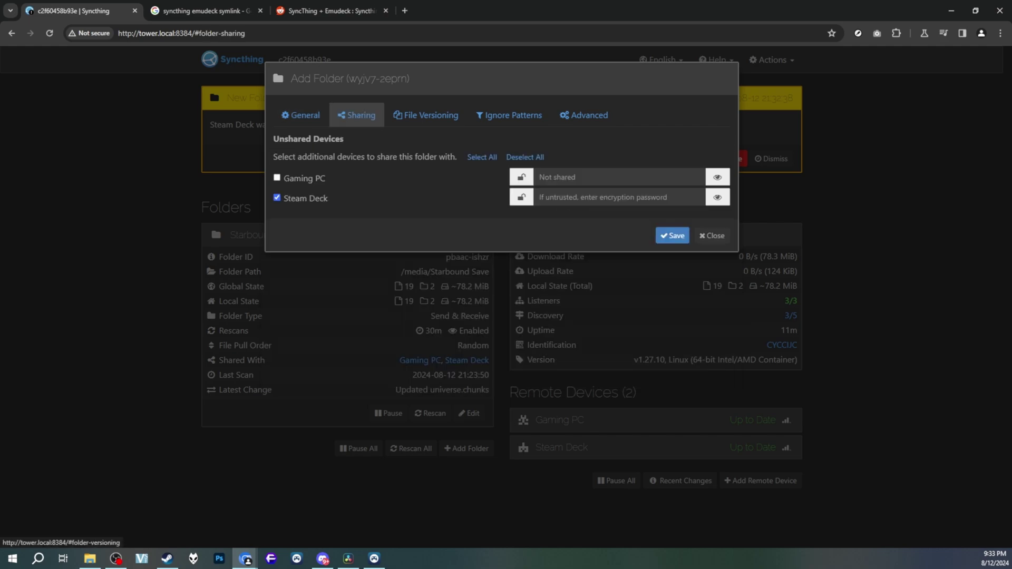
left_click(585, 115)
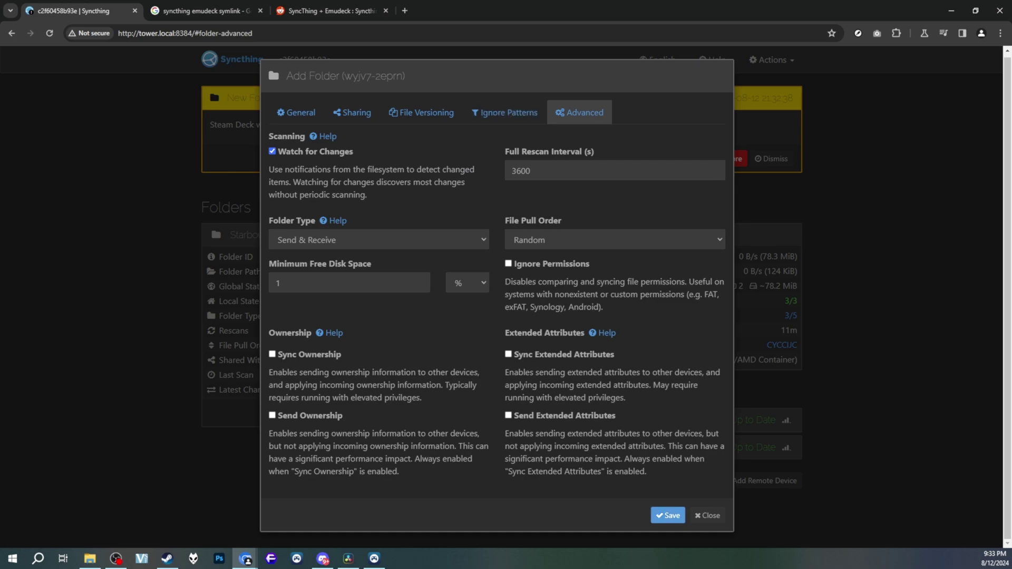
left_click(668, 515)
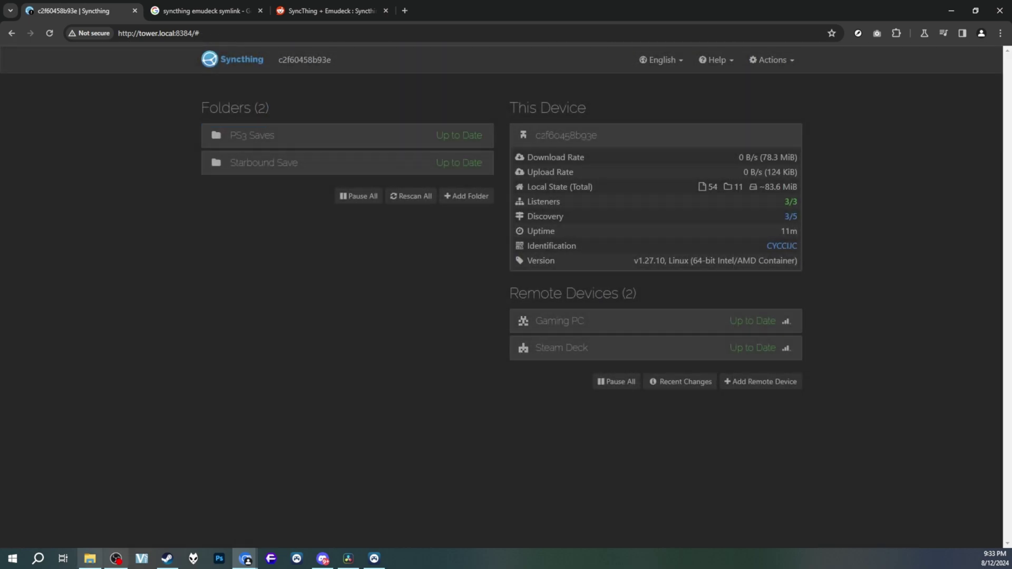
Examine the PS3 Saves folder's details and settings in Syncthing, and view its synced contents in File Explorer.
left_click(90, 516)
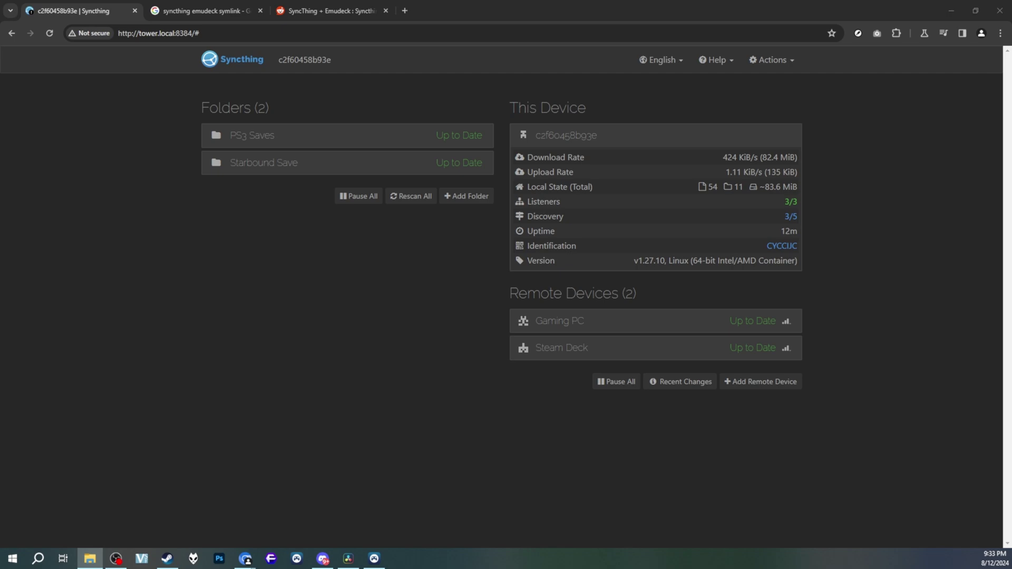
left_click(347, 136)
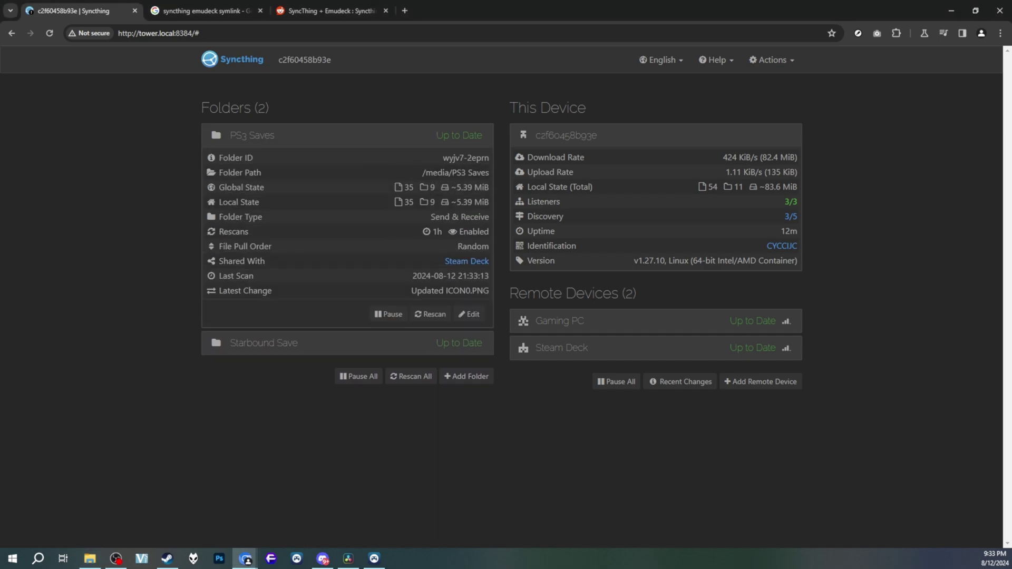
left_click(469, 314)
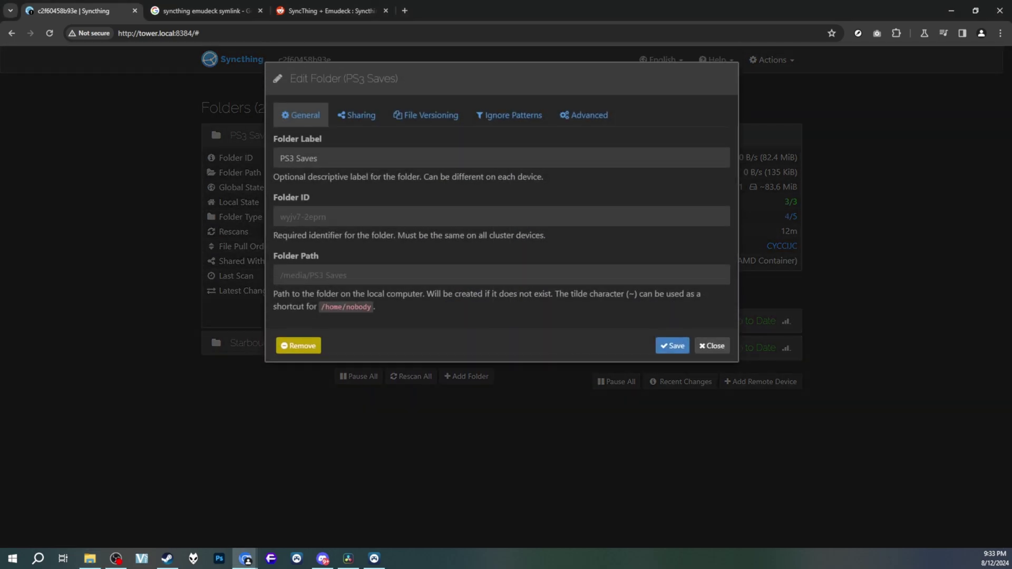
left_click(713, 346)
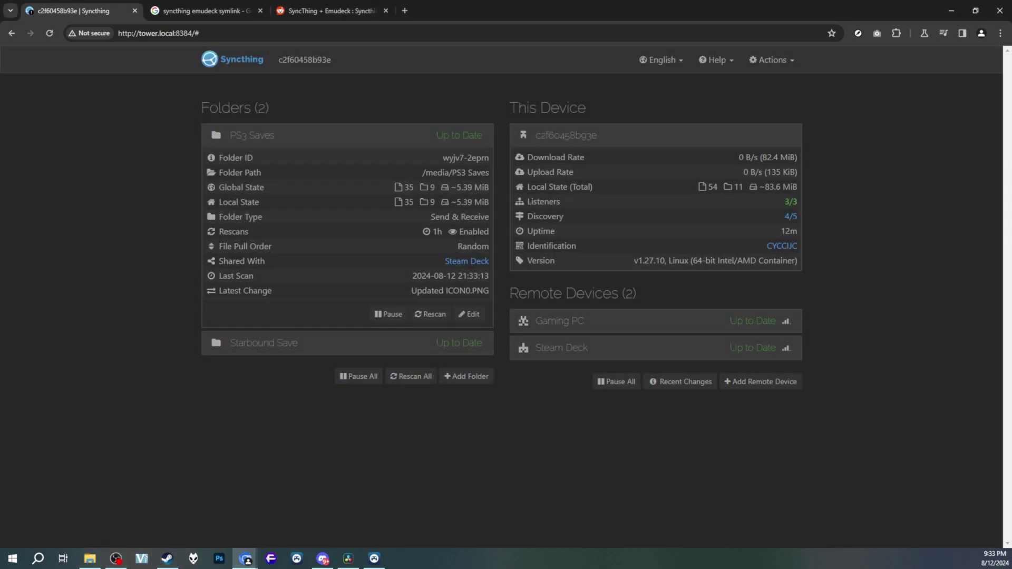
left_click_drag(0, 3, 363, 30)
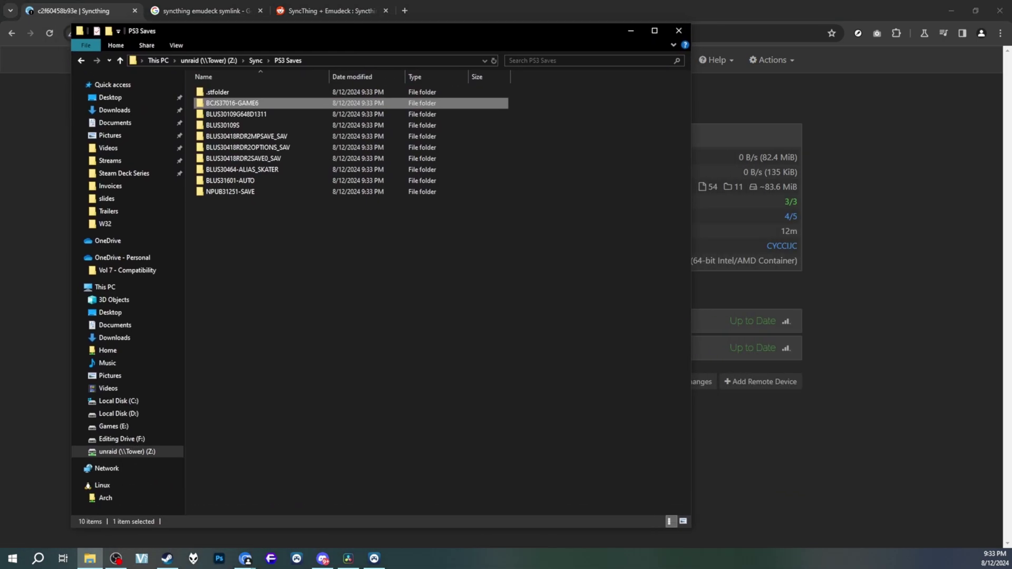
left_click(380, 295)
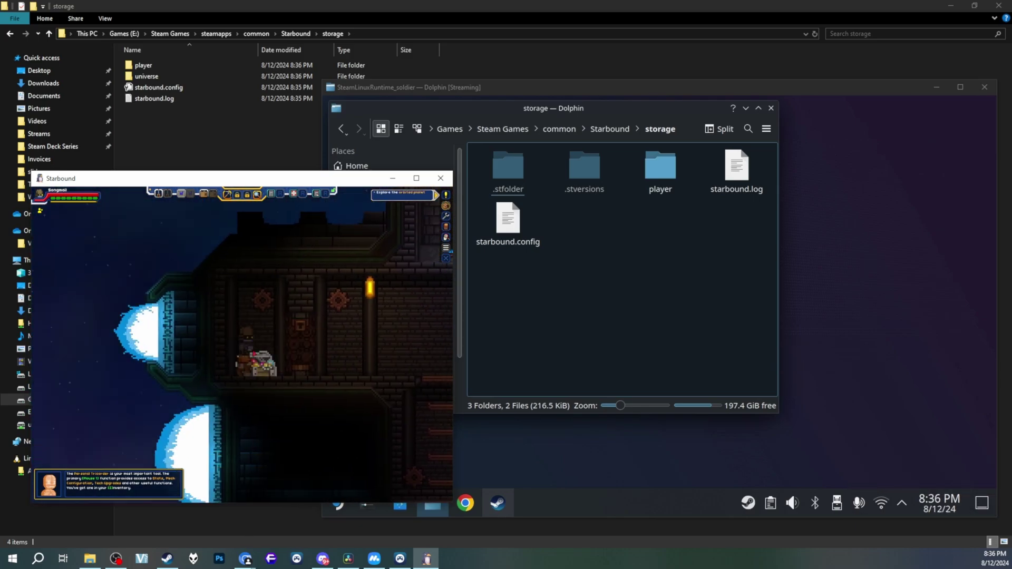
Open the Starbound character's inventory, look through it and equip an item in a free equipment slot.
key("i")
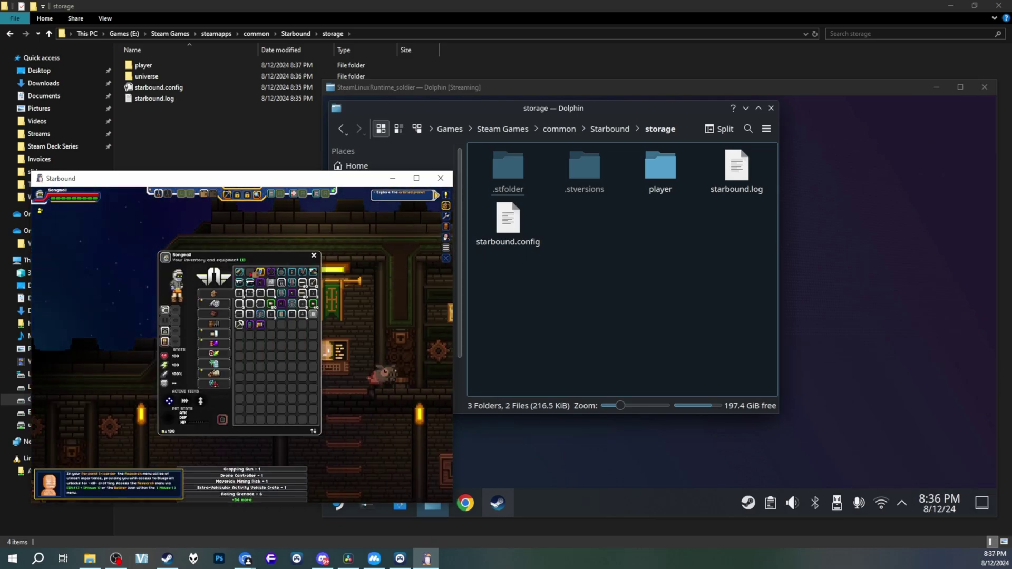
key("i")
key("i")
left_click(215, 303)
left_click(215, 294)
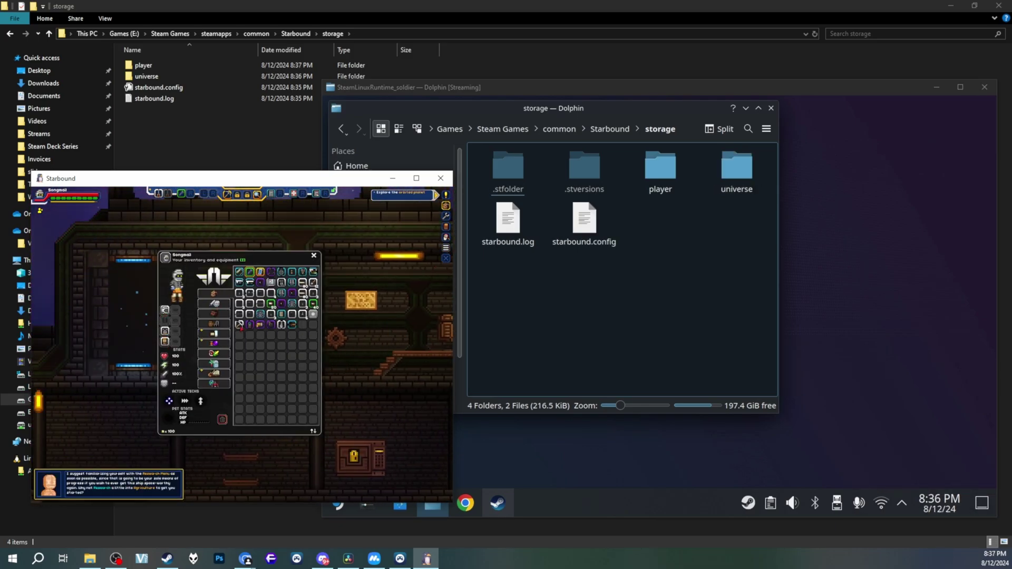
left_click(292, 283)
left_click(175, 341)
Assign three inventory items to hotbar slots and close the inventory.
left_click(260, 324)
left_click(181, 194)
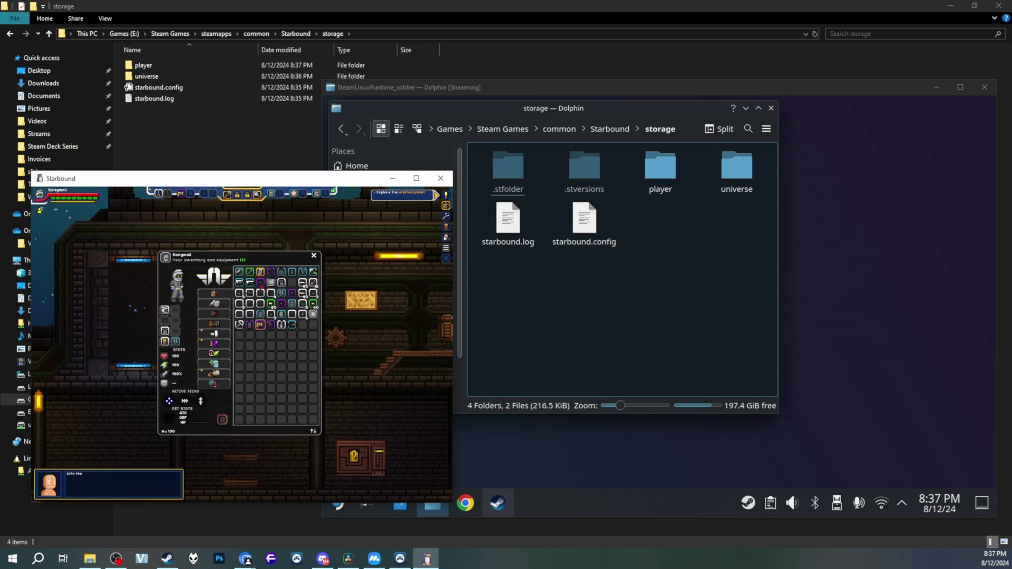
left_click(250, 272)
left_click(191, 194)
left_click(239, 325)
left_click(204, 194)
key("i")
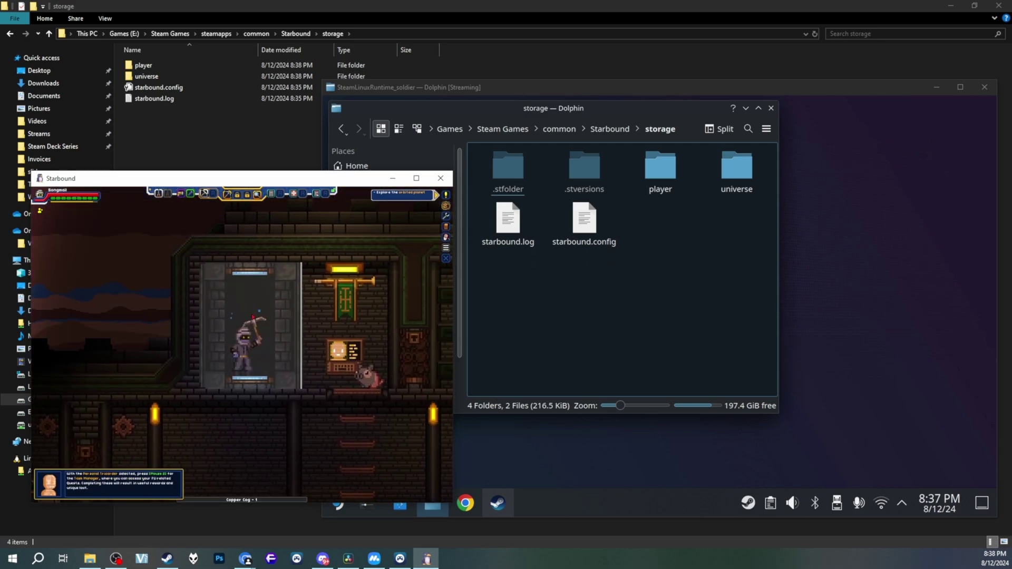
Go up to the Starbound folder in File Explorer and switch to the streamed Steam Deck desktop.
key("super+Up")
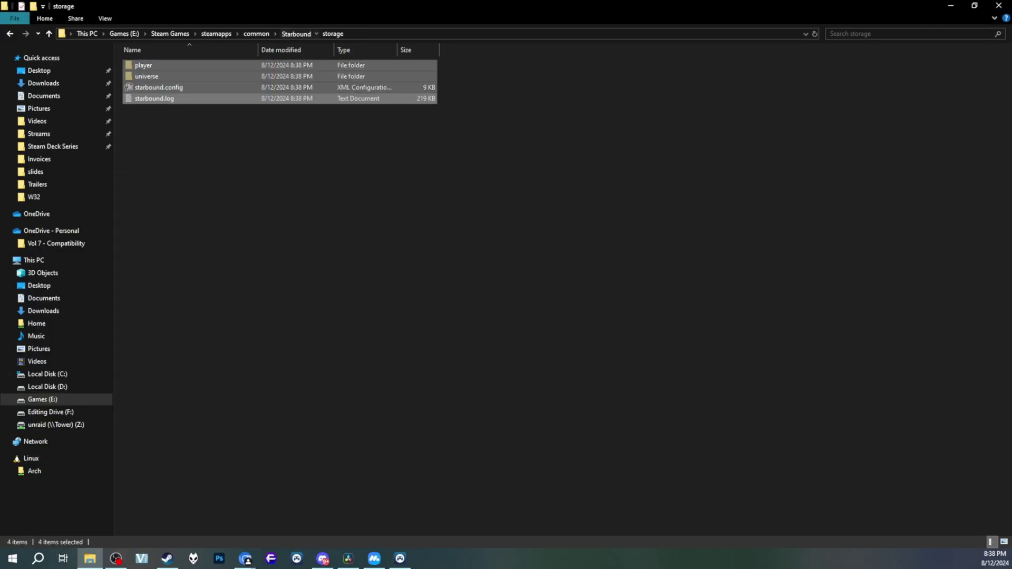
left_click(296, 34)
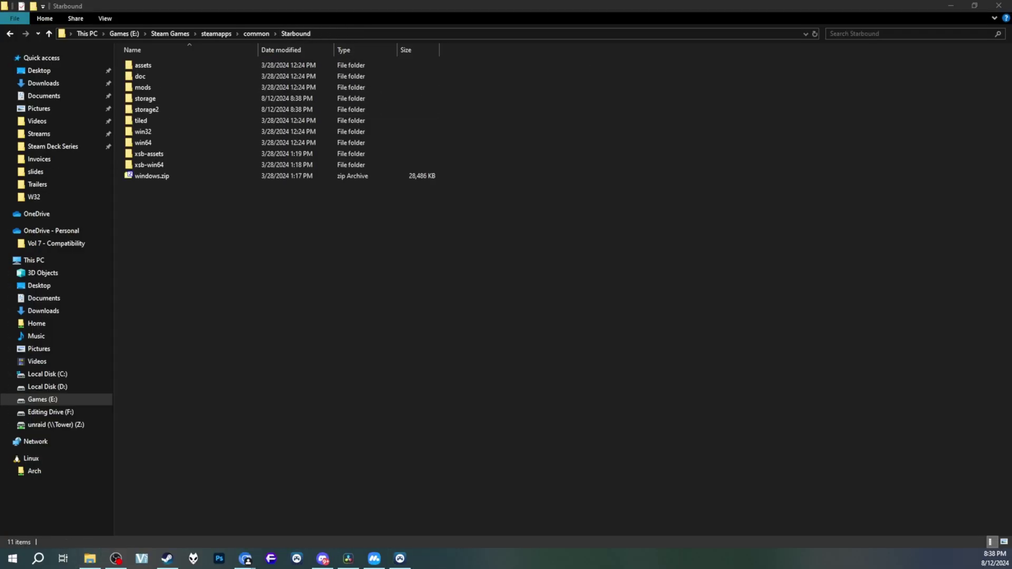
left_click(400, 559)
left_click(903, 504)
left_click(902, 503)
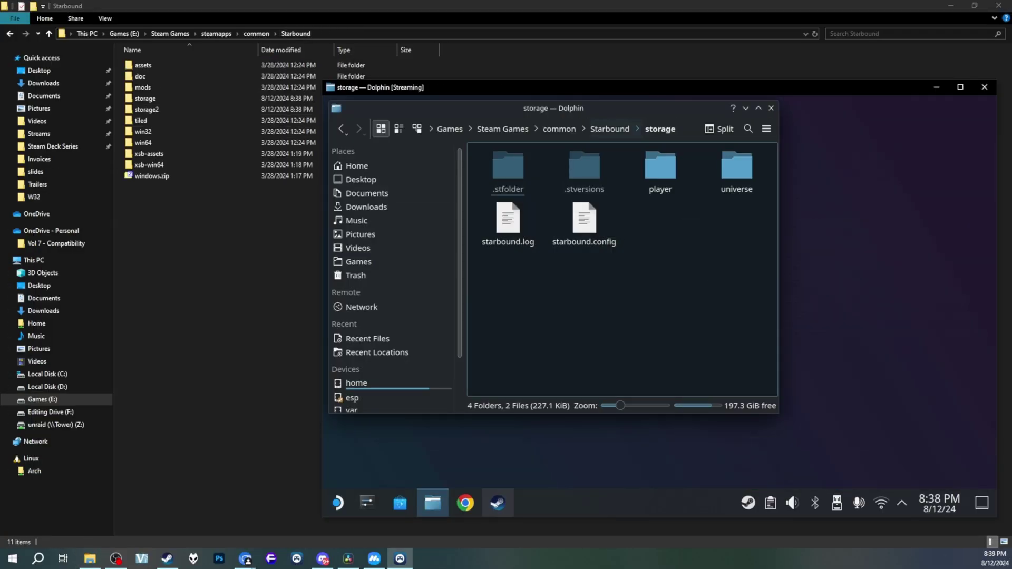
Open the Steam Deck's Syncthing interface at 127.0.0.1:8081 in Chrome.
left_click(465, 503)
type("sy")
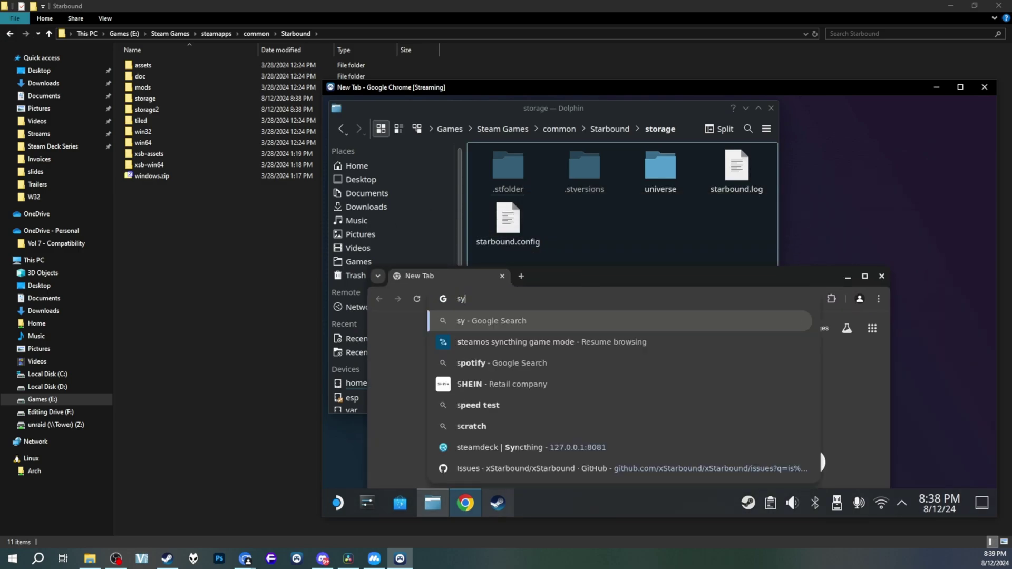
key("BackSpace")
key("BackSpace")
type("192")
key("BackSpace")
key("BackSpace")
key("BackSpace")
type("1")
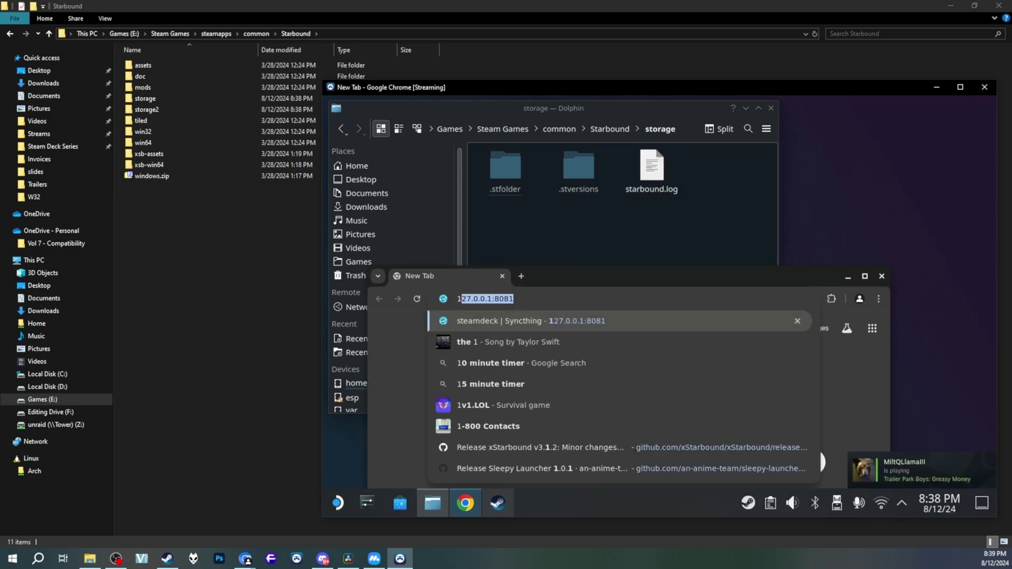
key("Return")
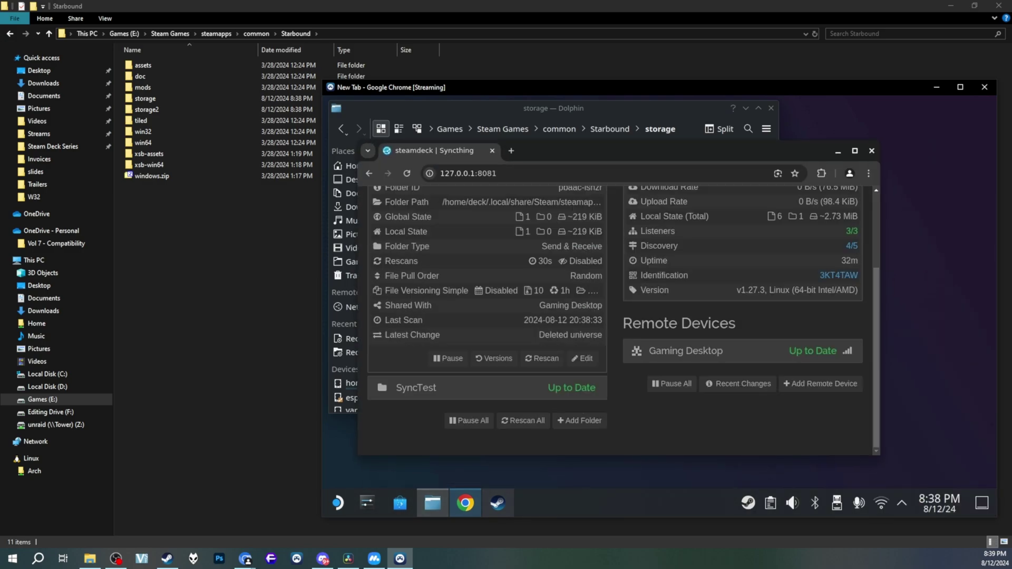
Set the Starbound Save folder's simple file versioning to keep 3 versions with a 30-minute cleanup interval, and save.
left_click(582, 359)
left_click(543, 253)
scroll(543, 253, "down", 1)
double_click(398, 374)
type("3")
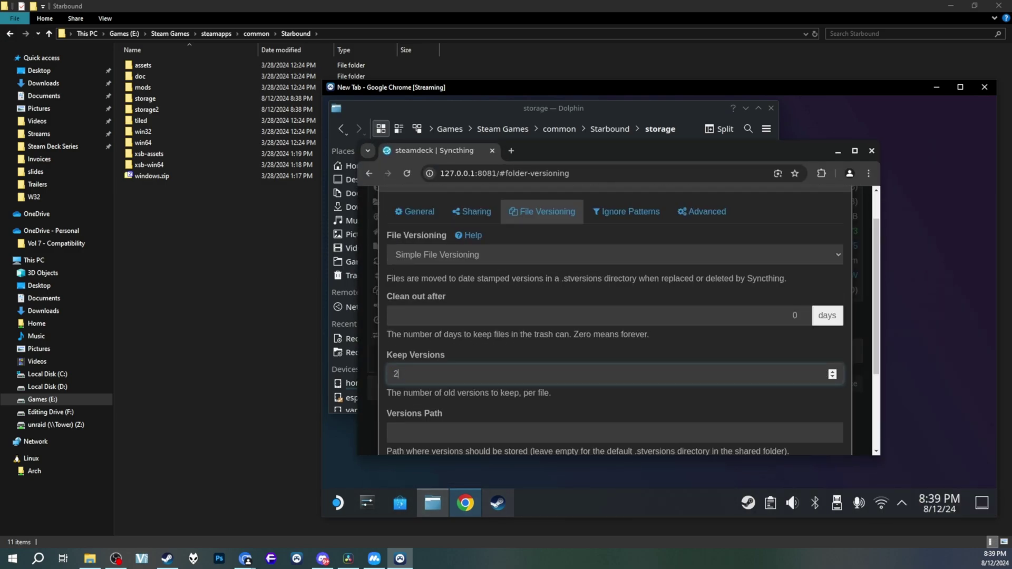
scroll(615, 374, "down", 2)
left_click_drag(764, 365, 780, 365)
left_click(784, 422)
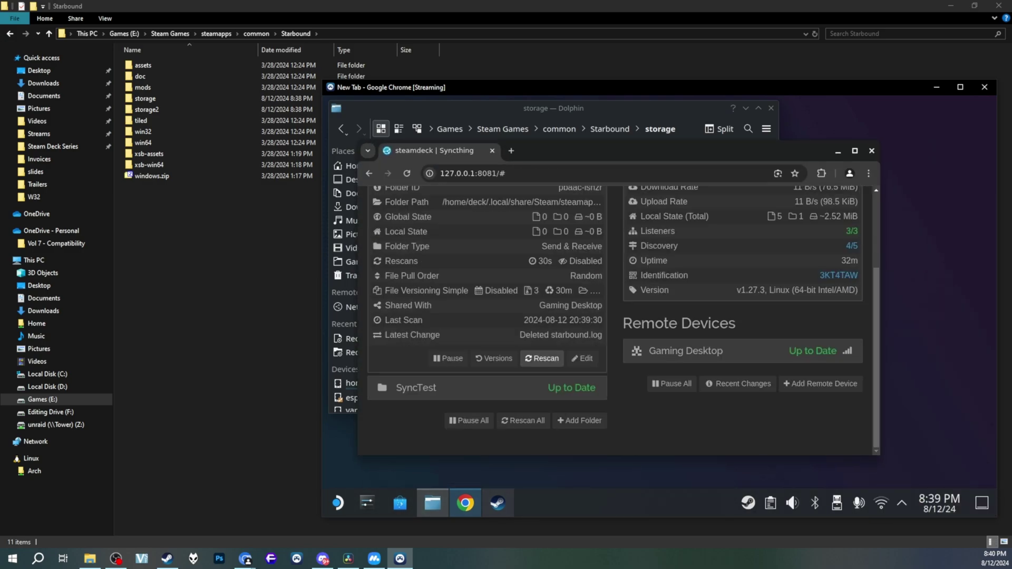
Set the Starbound Save folder's full rescan interval to 15 seconds and save the folder settings.
left_click(584, 358)
left_click(702, 253)
scroll(702, 295, "down", 2)
scroll(702, 295, "up", 2)
double_click(634, 298)
type("15")
scroll(702, 327, "down", 5)
left_click(784, 422)
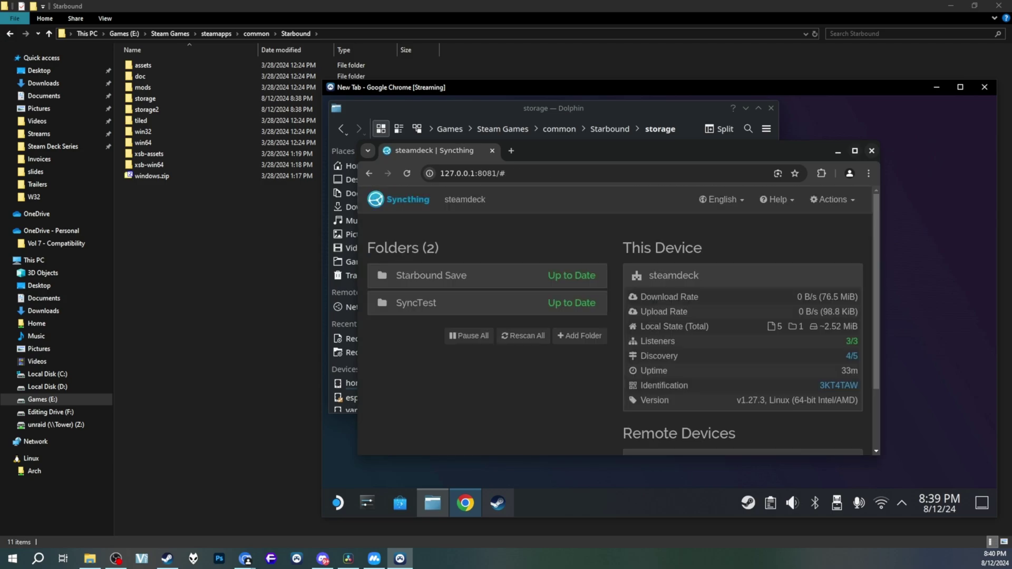
Close Chrome and the Dolphin file manager on the Steam Deck, and end the desktop streaming window.
left_click(871, 151)
left_click(771, 109)
left_click(985, 87)
left_click(832, 72)
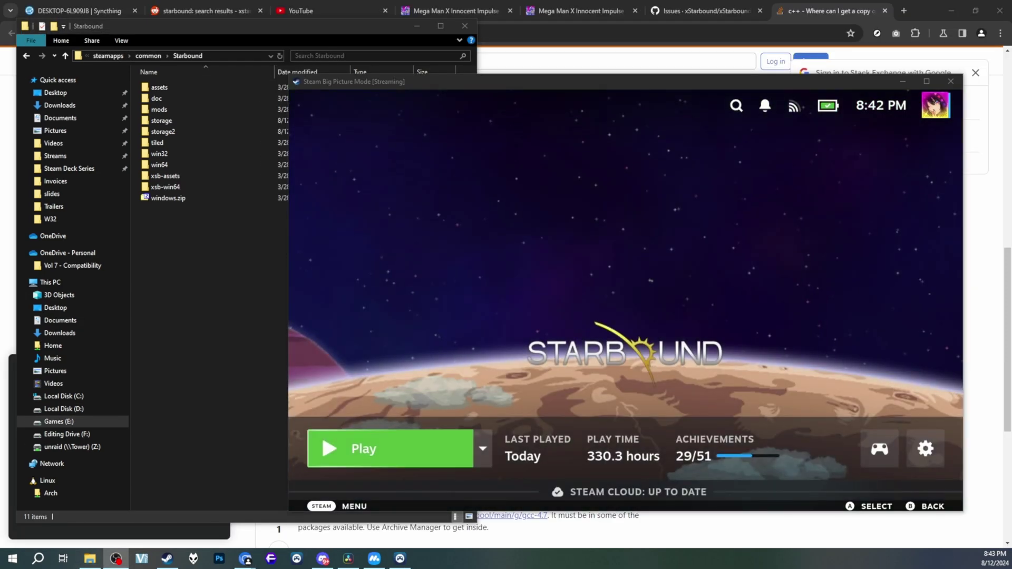